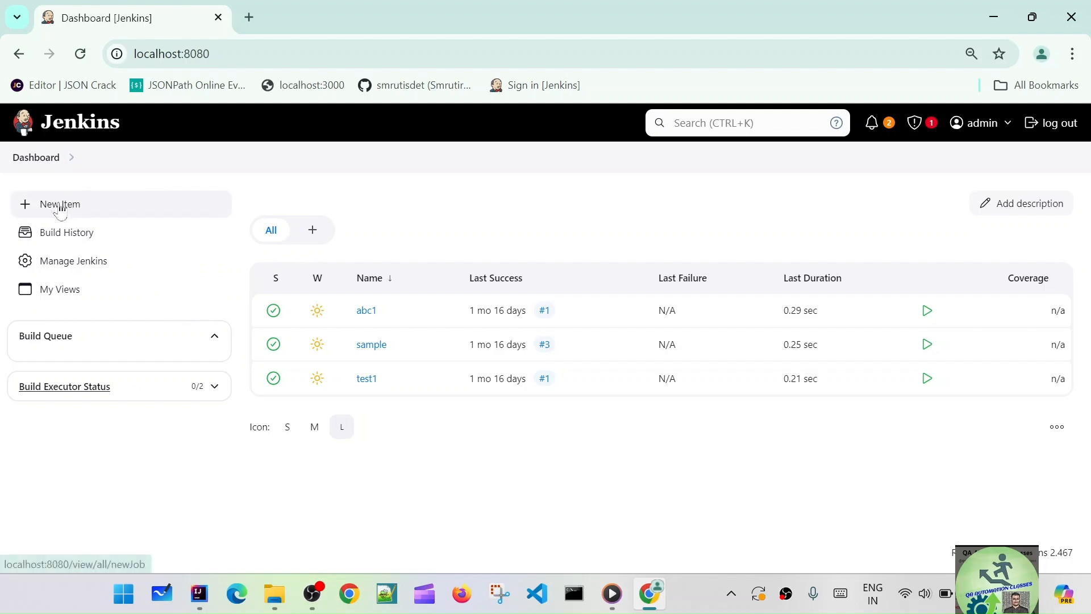
# Scroll through the New Item page's item types, from Freestyle project to Multibranch Pipeline
pyautogui.scroll(-4, 584, 327)
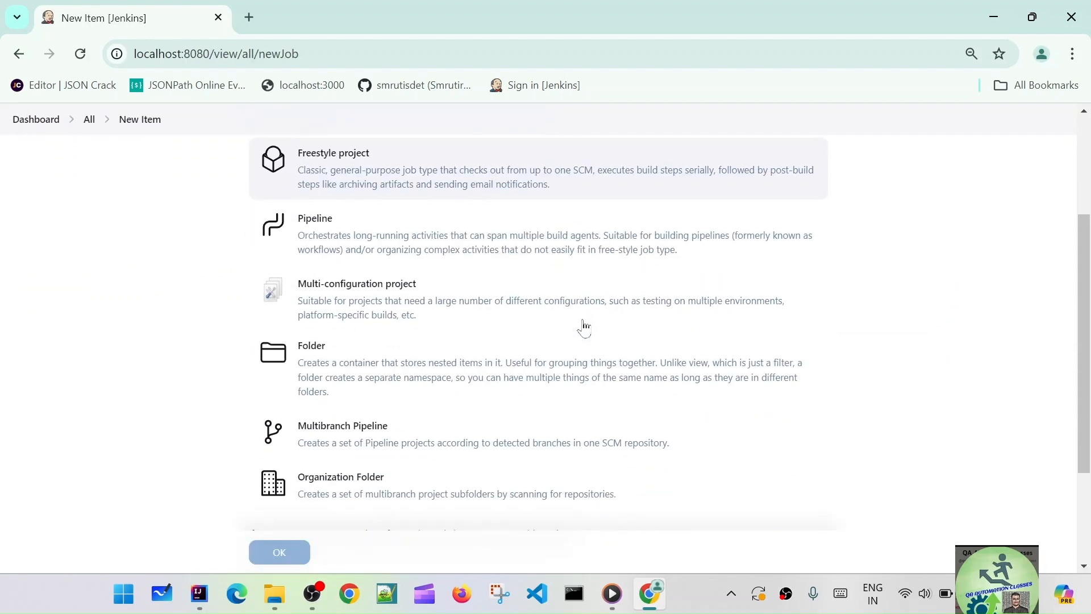
pyautogui.scroll(2, 584, 328)
pyautogui.scroll(2, 585, 328)
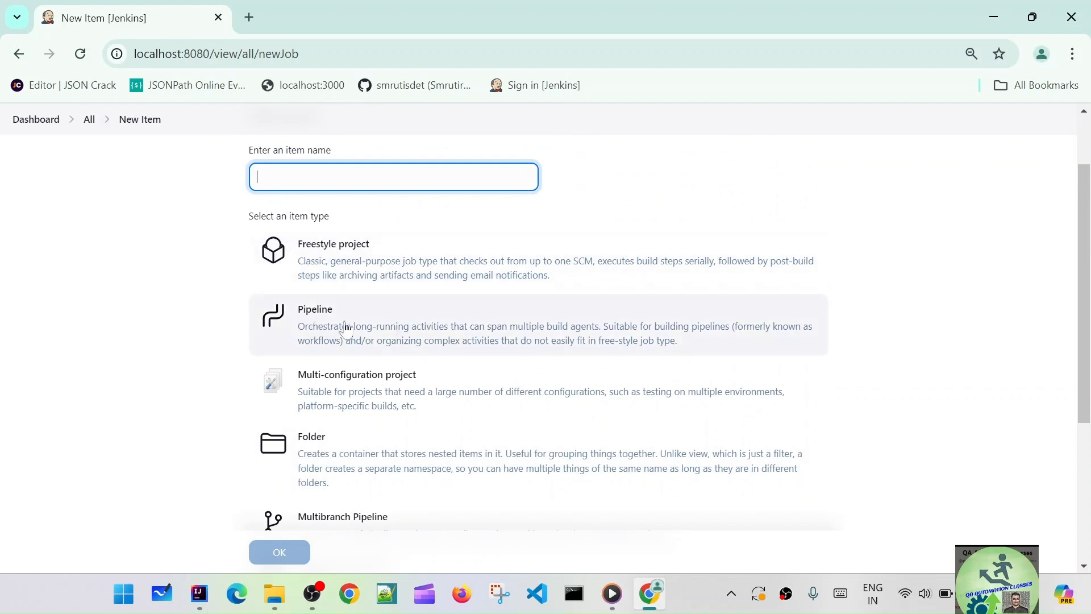
pyautogui.scroll(-2, 423, 388)
pyautogui.scroll(-1, 482, 435)
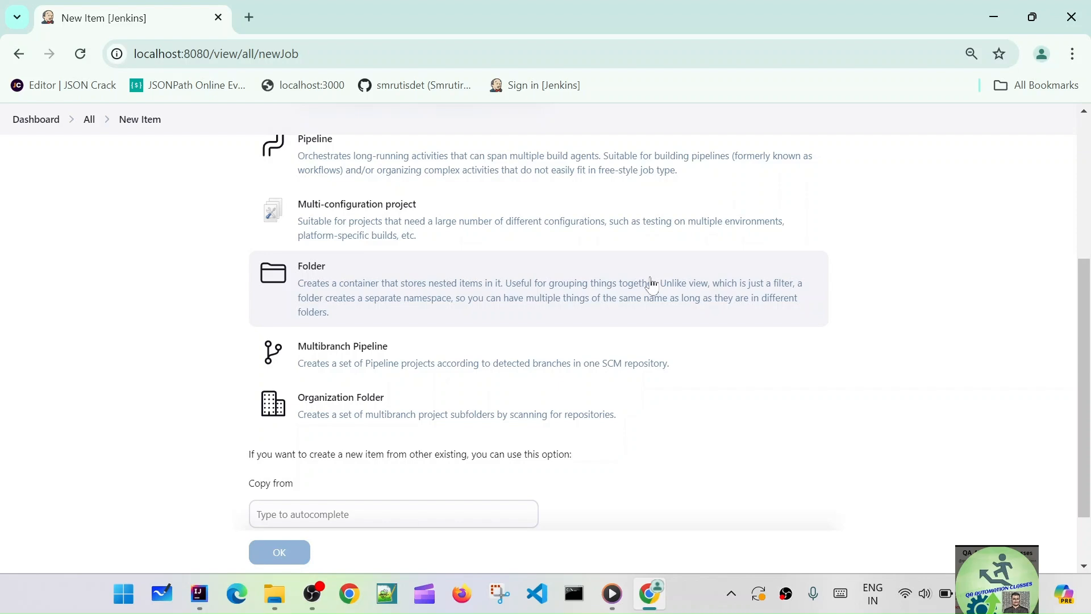
pyautogui.scroll(3, 652, 284)
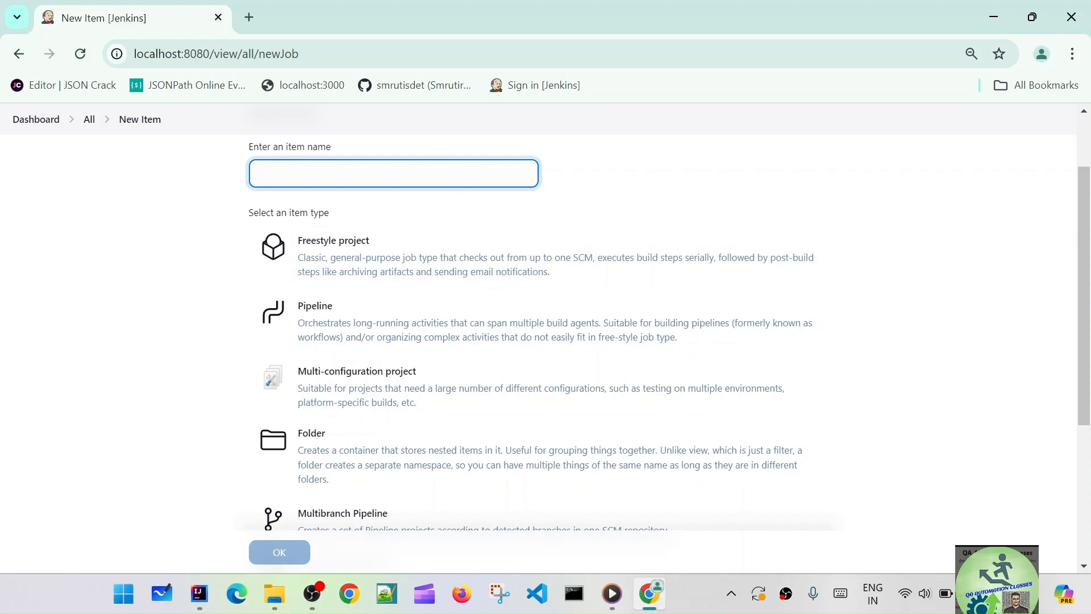
# Create a Freestyle project named test2
pyautogui.click(375, 174)
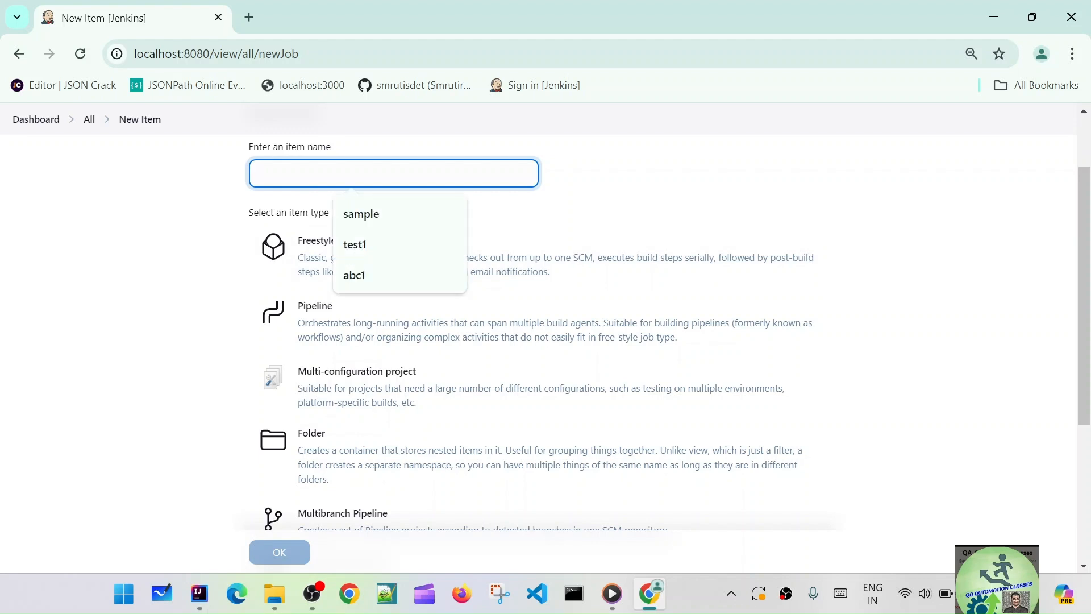
pyautogui.write('t')
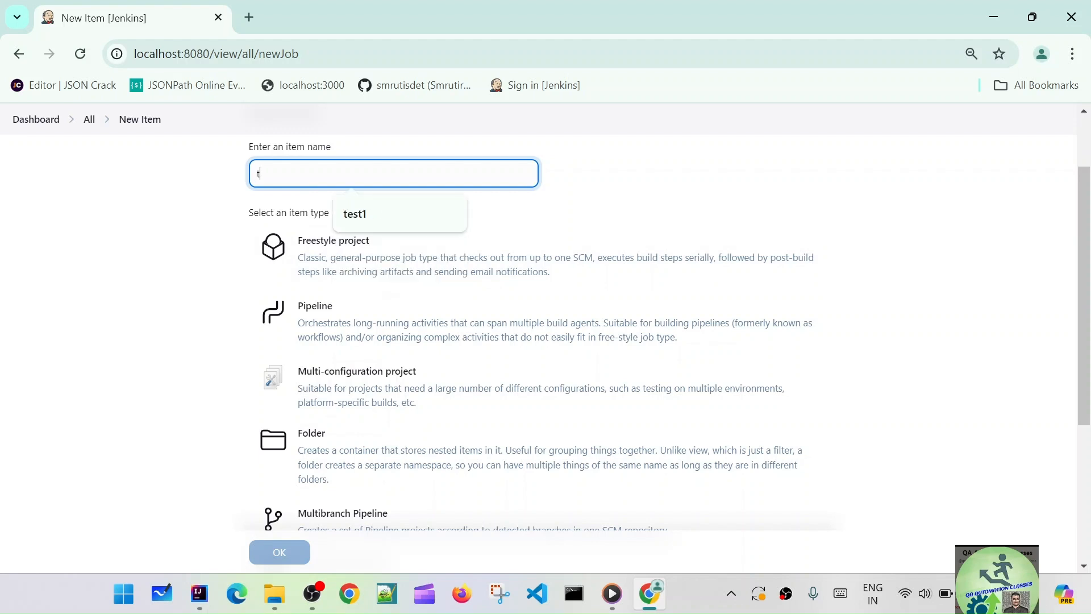
pyautogui.write('est2')
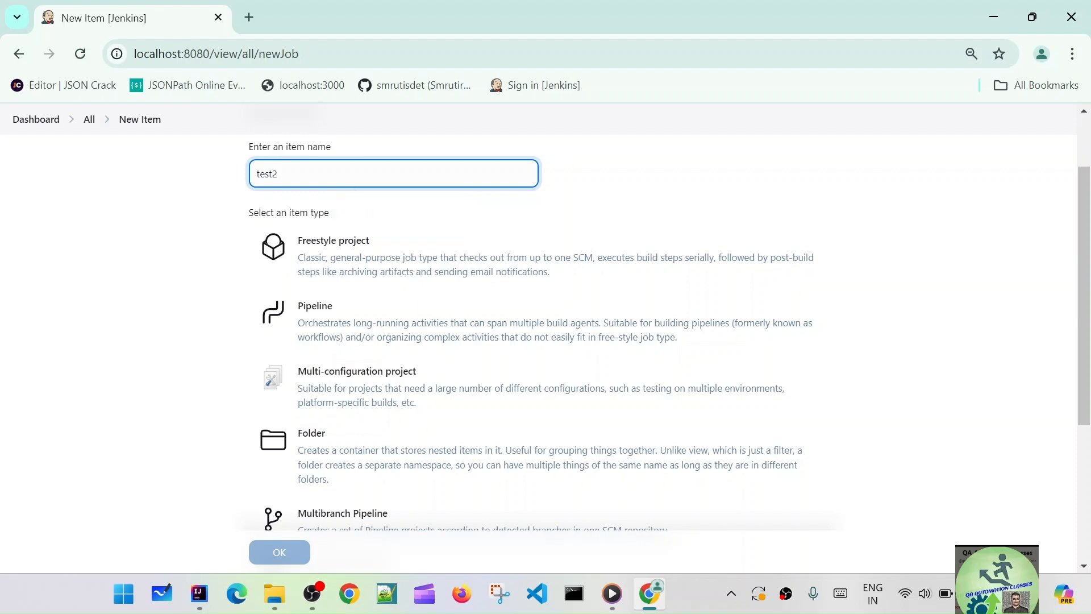
pyautogui.click(418, 261)
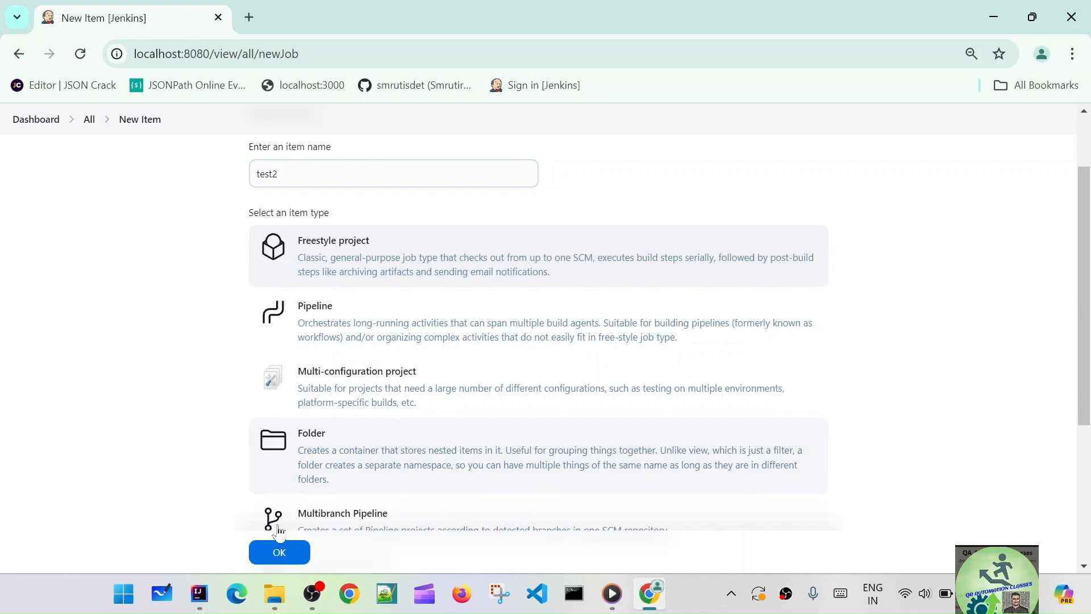
pyautogui.click(281, 552)
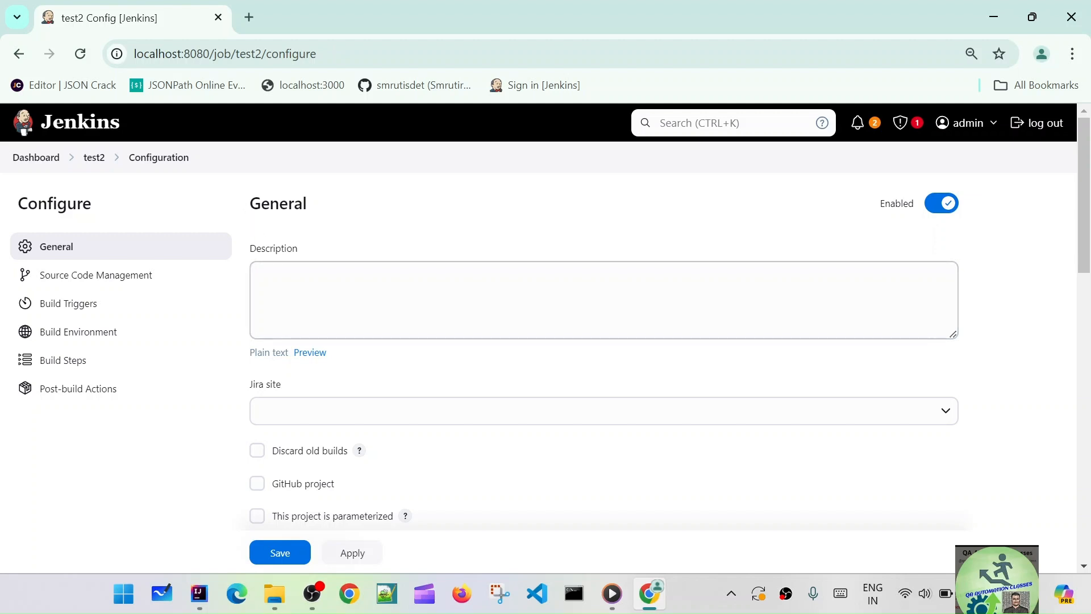
# Move to test2's Source Code Management section, leaving it set to None
pyautogui.scroll(-1, 398, 373)
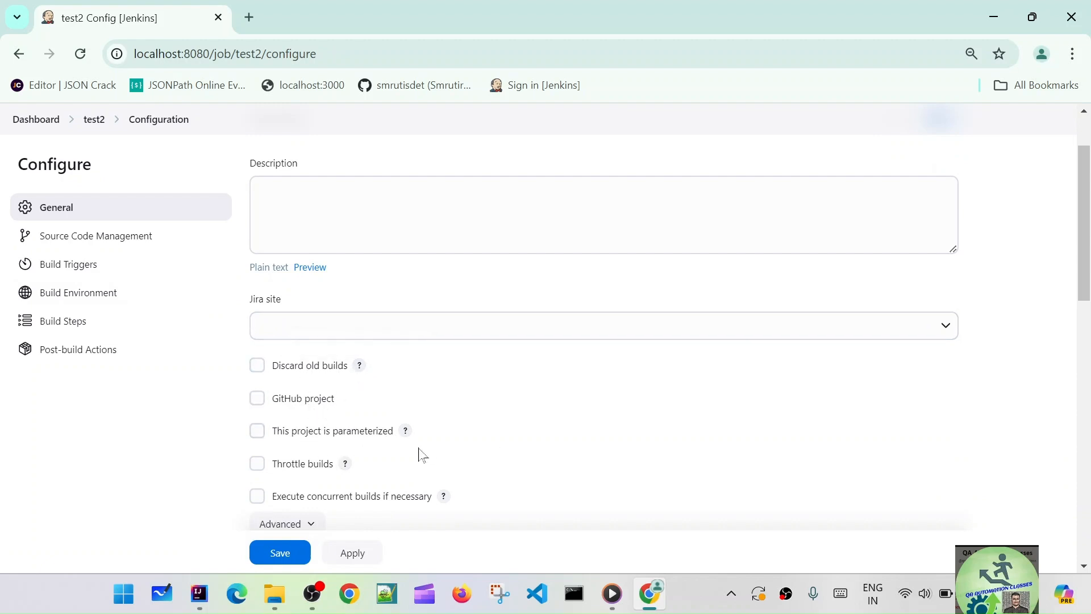
pyautogui.scroll(-1, 453, 441)
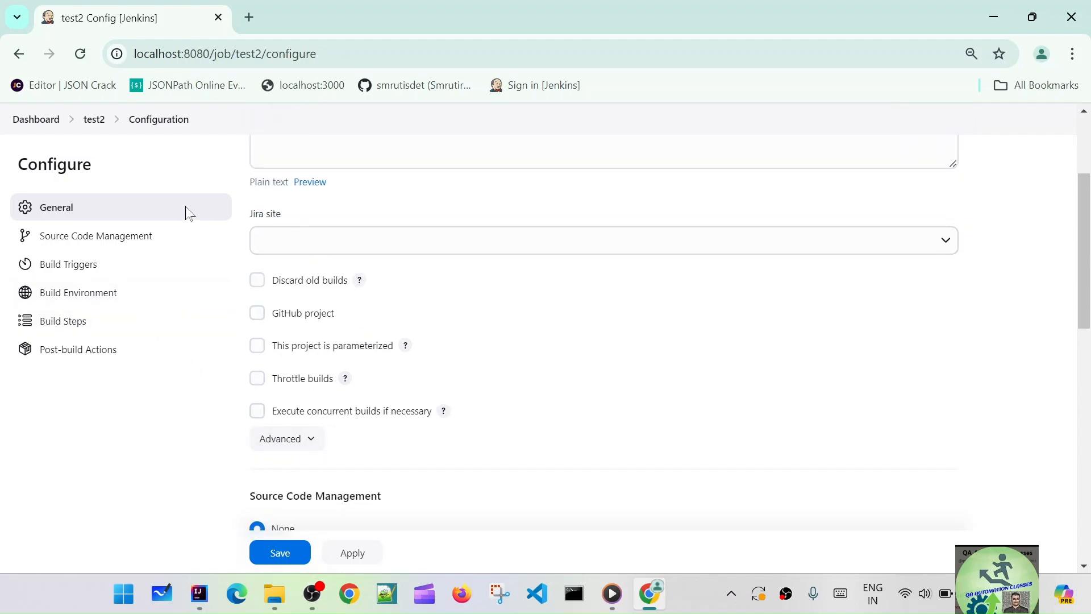
pyautogui.click(79, 236)
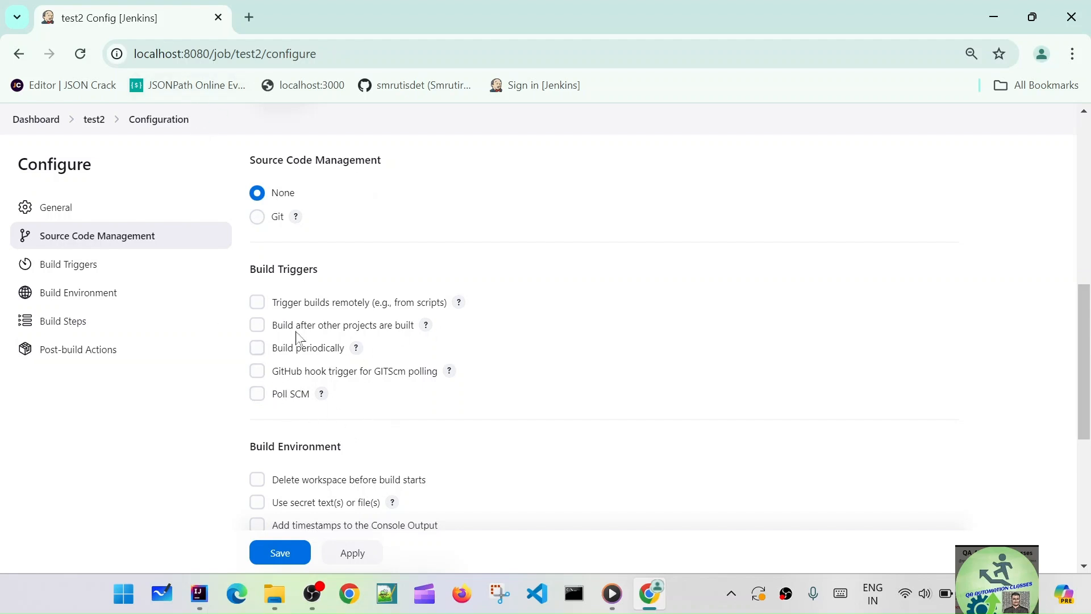
pyautogui.click(70, 268)
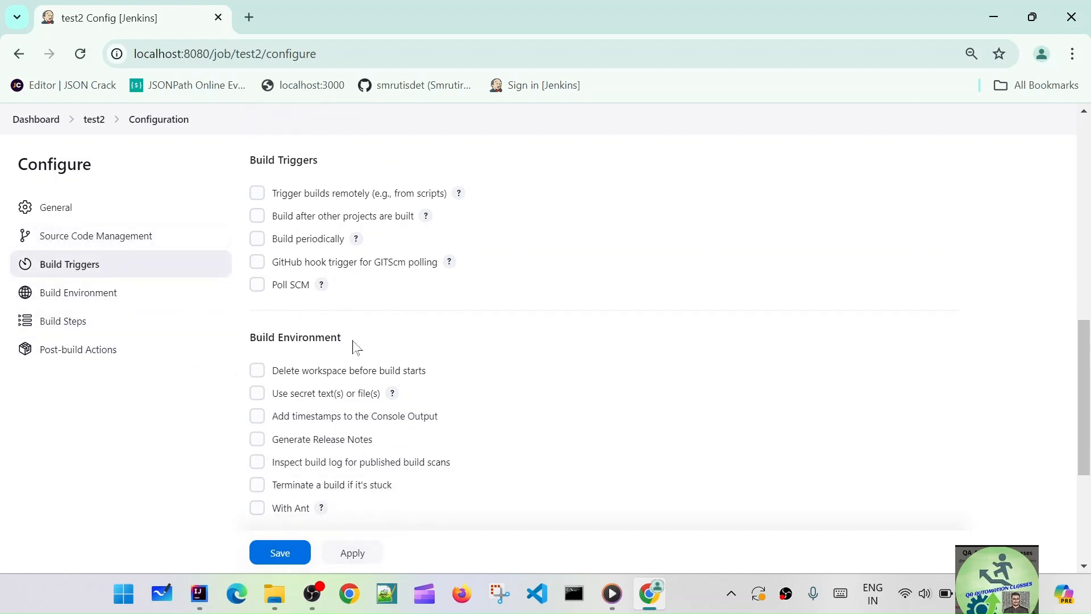
pyautogui.click(102, 298)
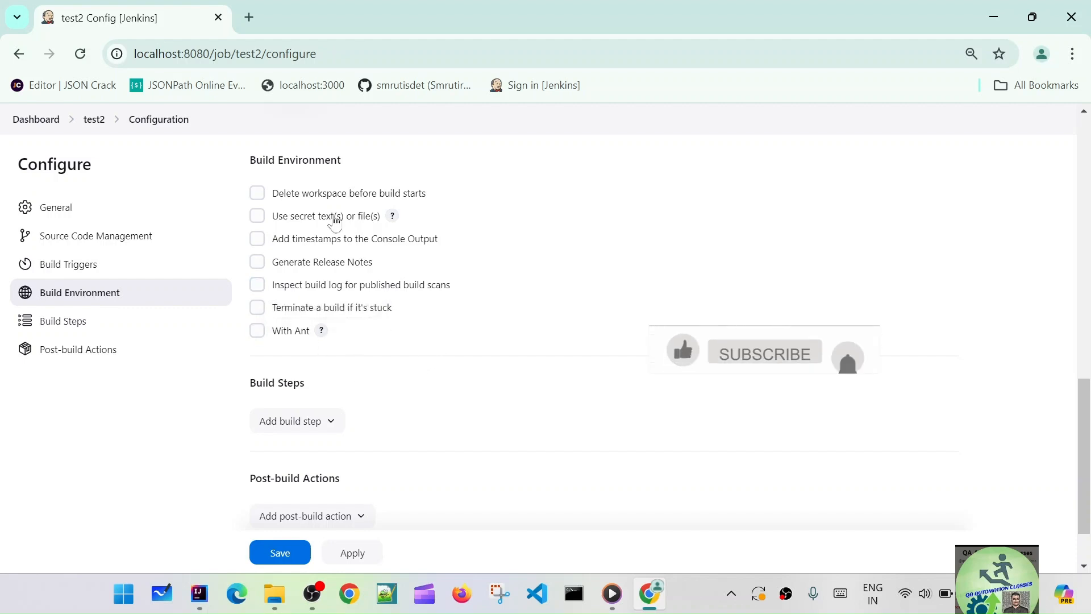
pyautogui.click(300, 423)
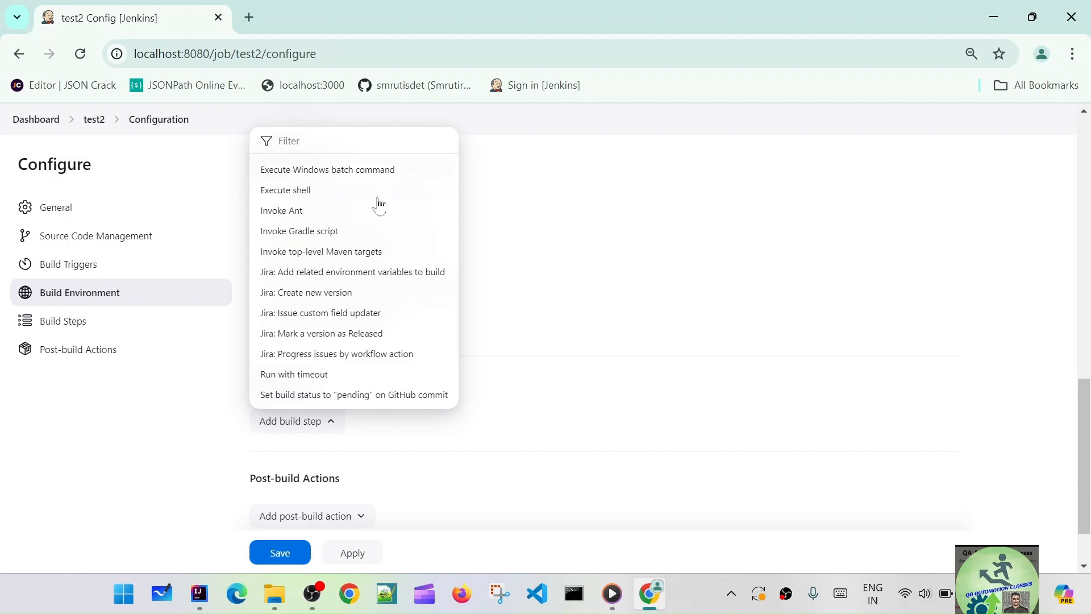
pyautogui.click(176, 398)
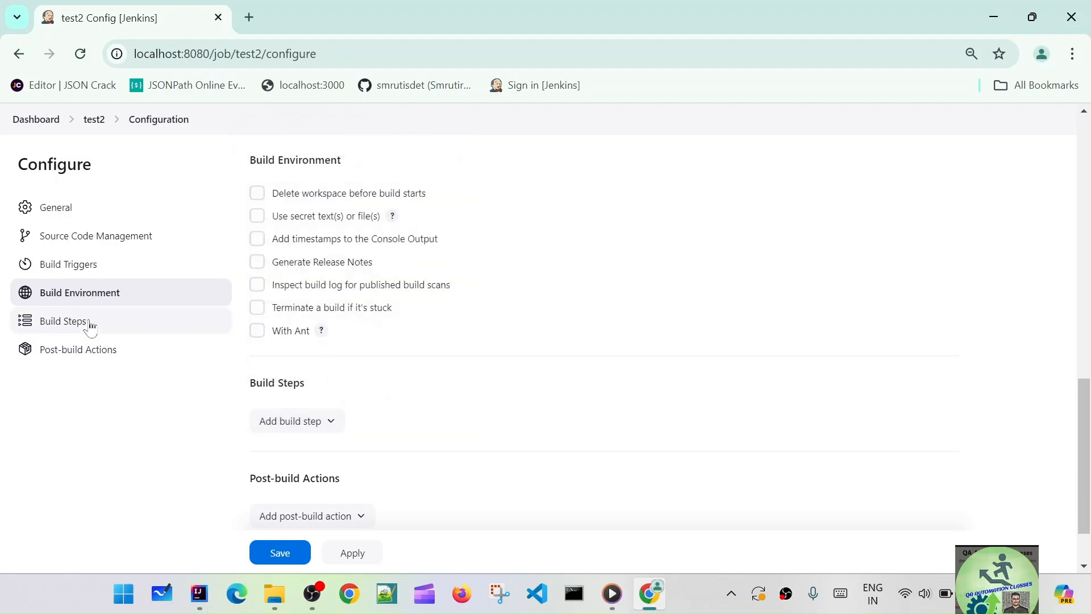
pyautogui.scroll(-2, 402, 445)
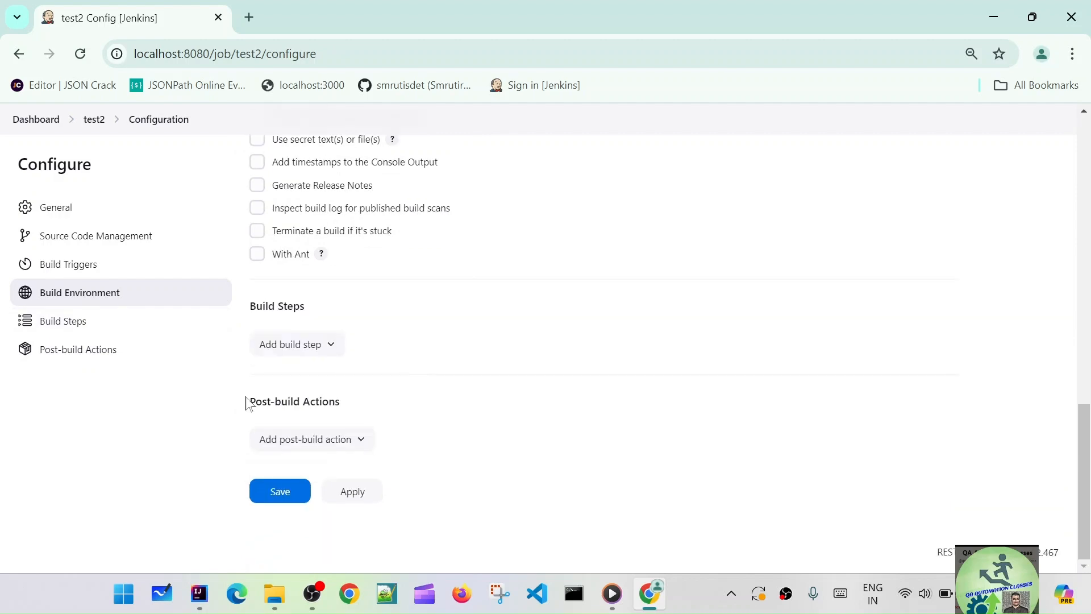
pyautogui.click(362, 440)
pyautogui.scroll(-5, 419, 378)
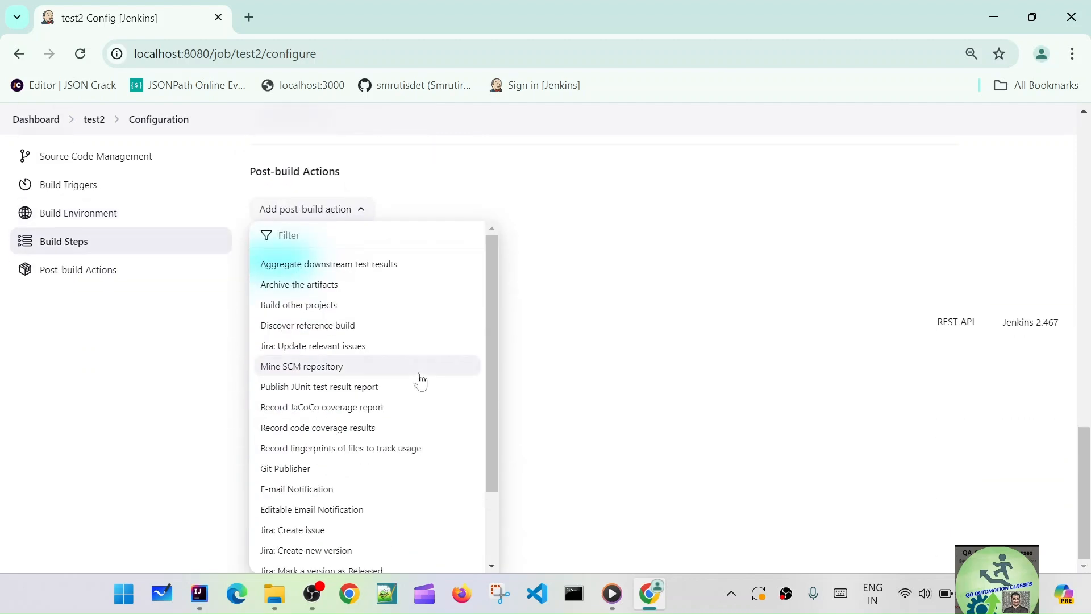
pyautogui.scroll(-1, 386, 367)
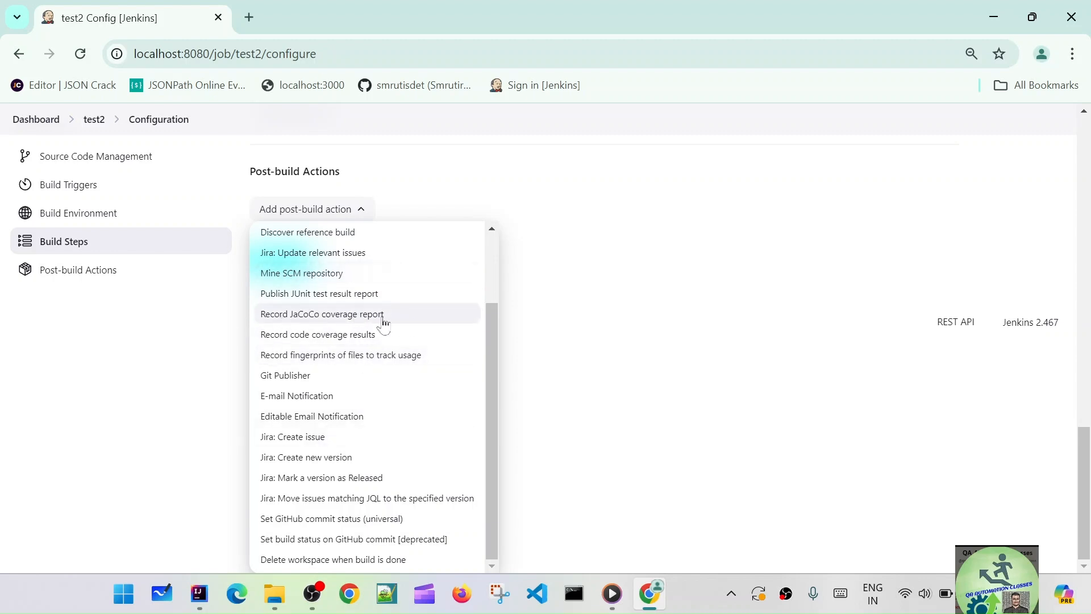
pyautogui.scroll(6, 369, 409)
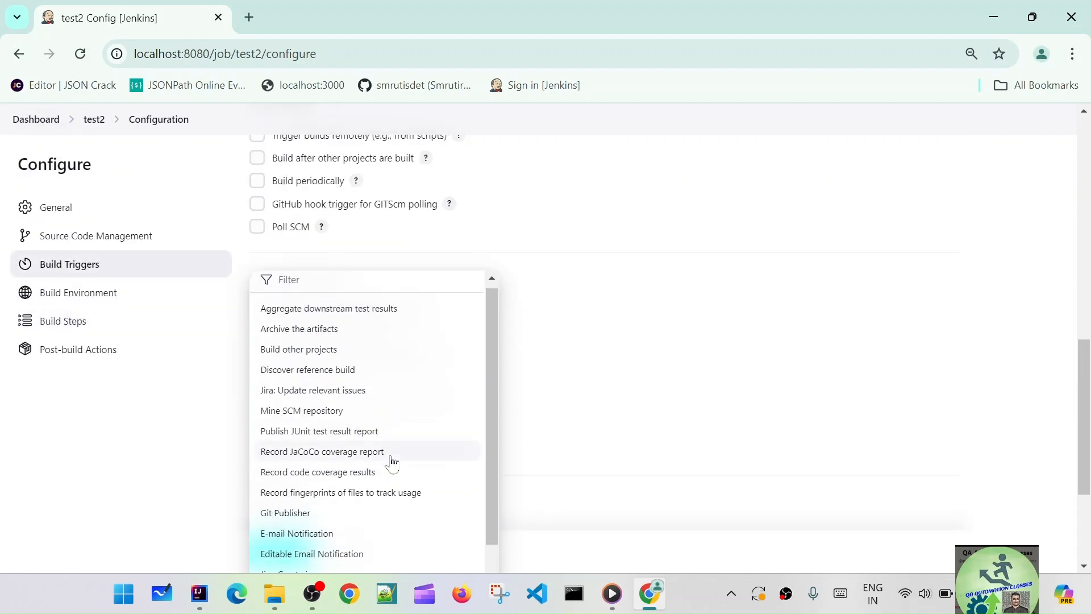
pyautogui.scroll(-6, 566, 492)
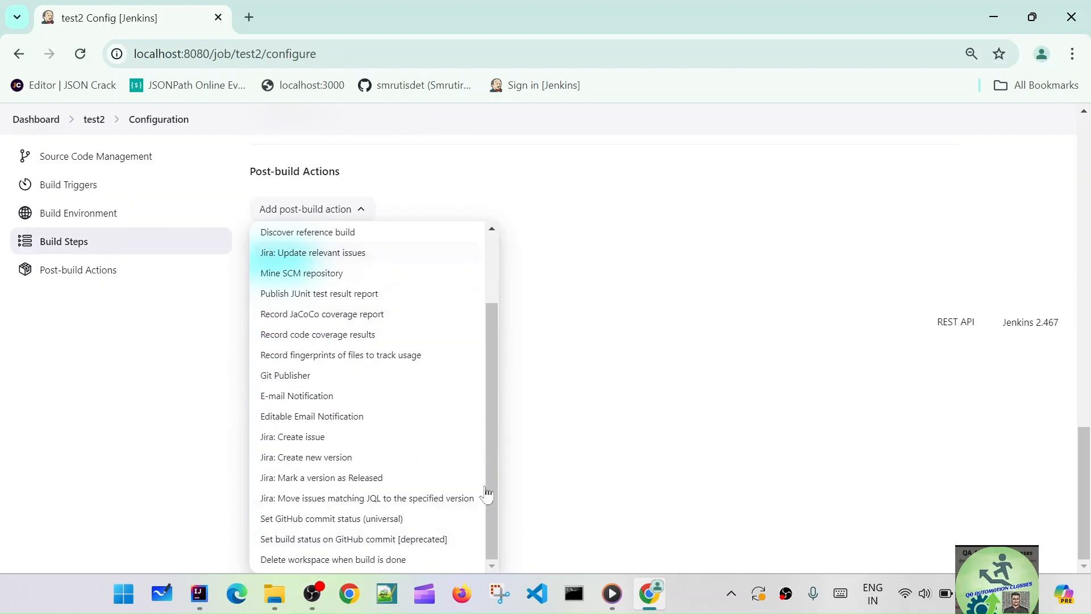
pyautogui.scroll(5, 511, 460)
pyautogui.scroll(10, 372, 278)
pyautogui.scroll(3, 458, 402)
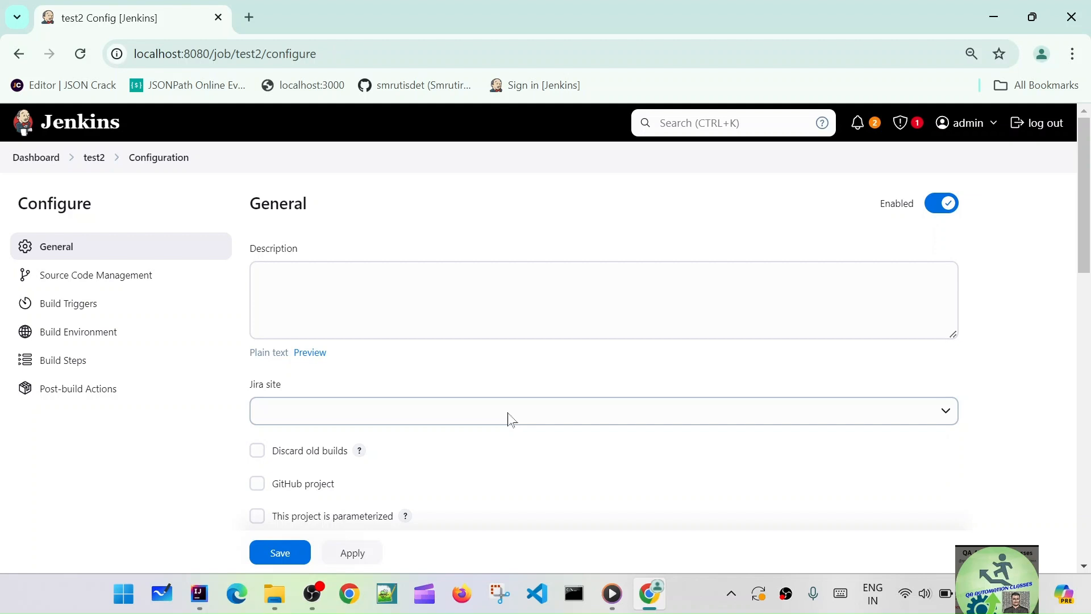
# Give test2 the description 'This job is used for executing'
pyautogui.click(503, 307)
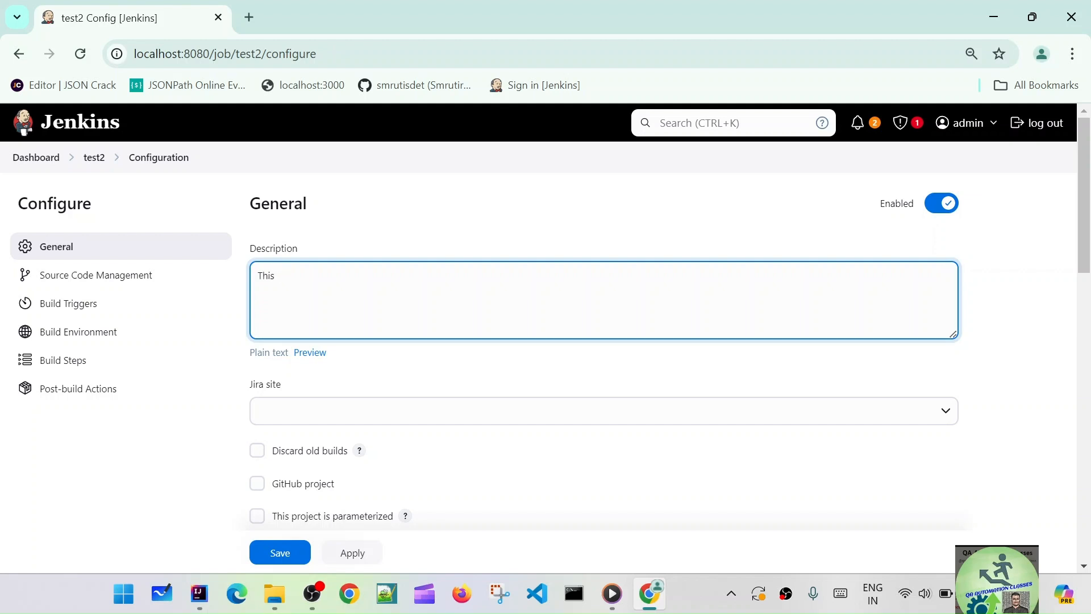
pyautogui.write('This job is used for')
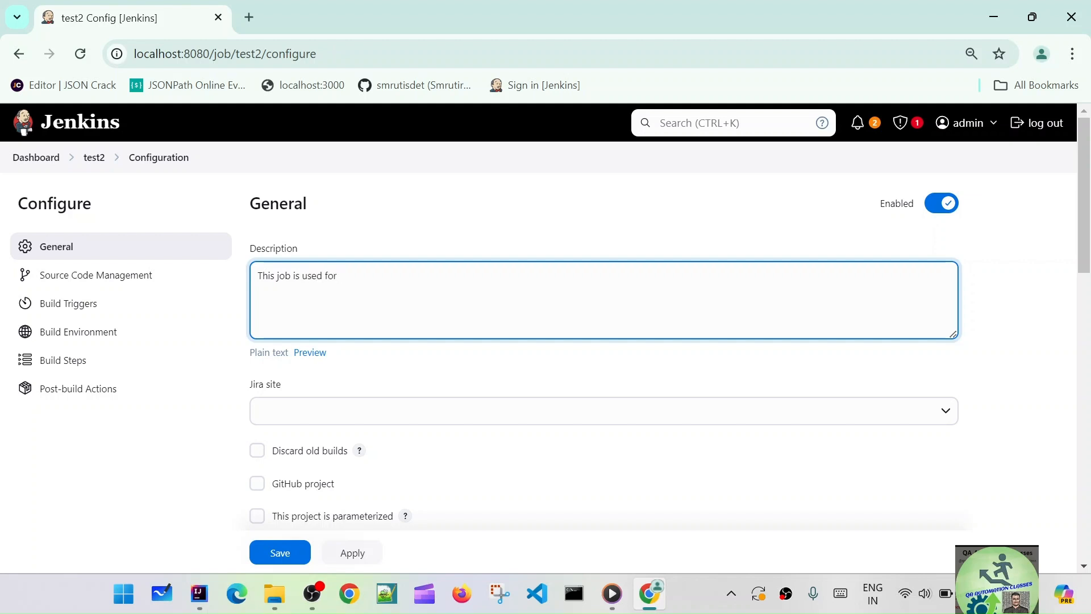
pyautogui.write('excuting')
pyautogui.write('e')
pyautogui.scroll(-4, 404, 360)
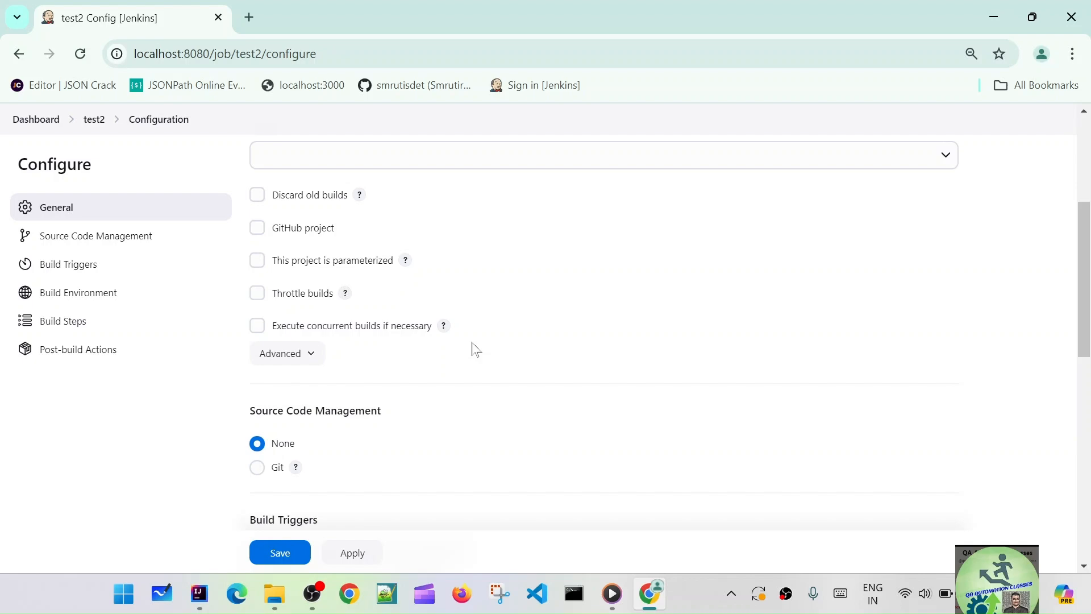
pyautogui.scroll(-9, 573, 402)
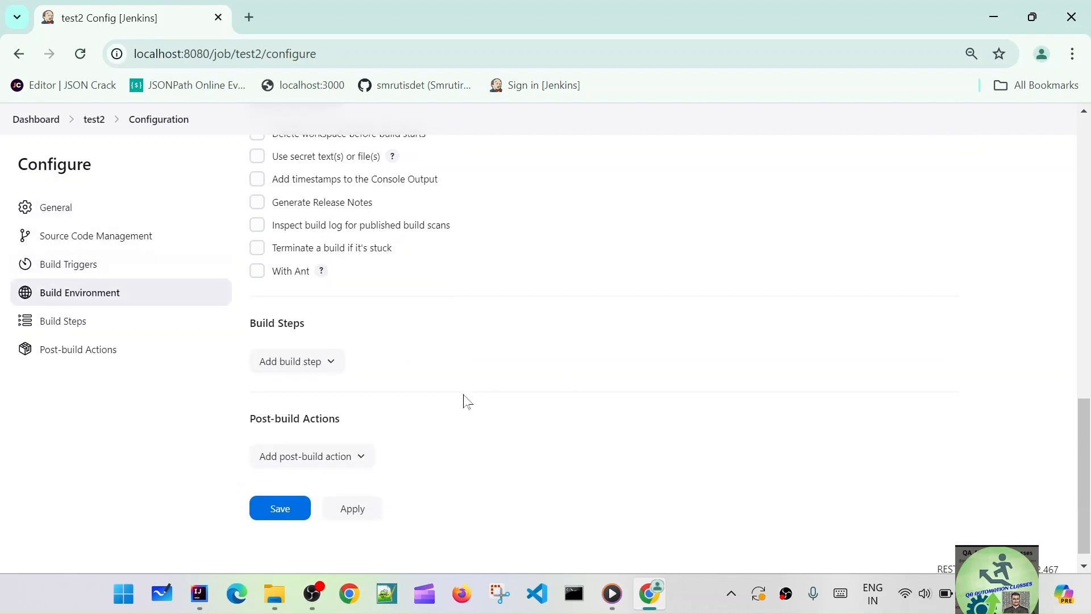
# Add an empty Execute Windows batch command build step, then minimize the browser
pyautogui.click(330, 363)
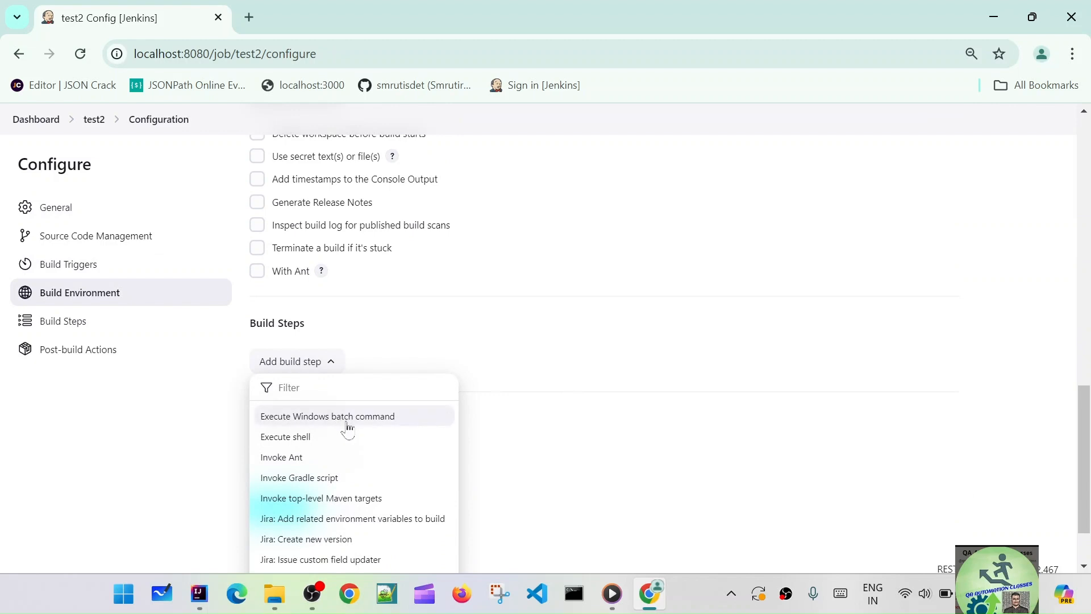
pyautogui.click(348, 420)
pyautogui.click(348, 429)
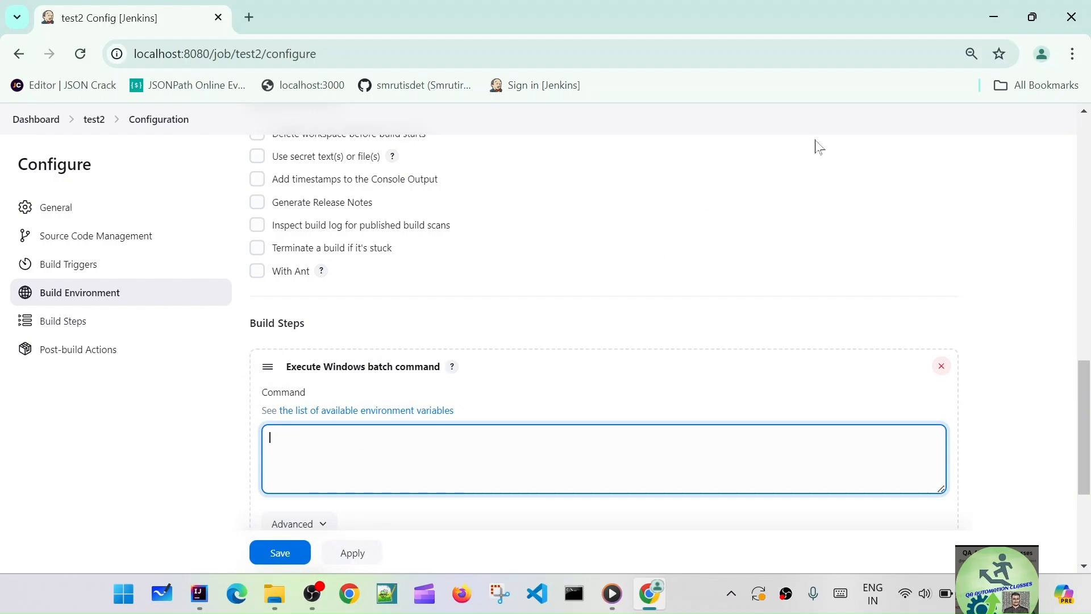
pyautogui.click(991, 22)
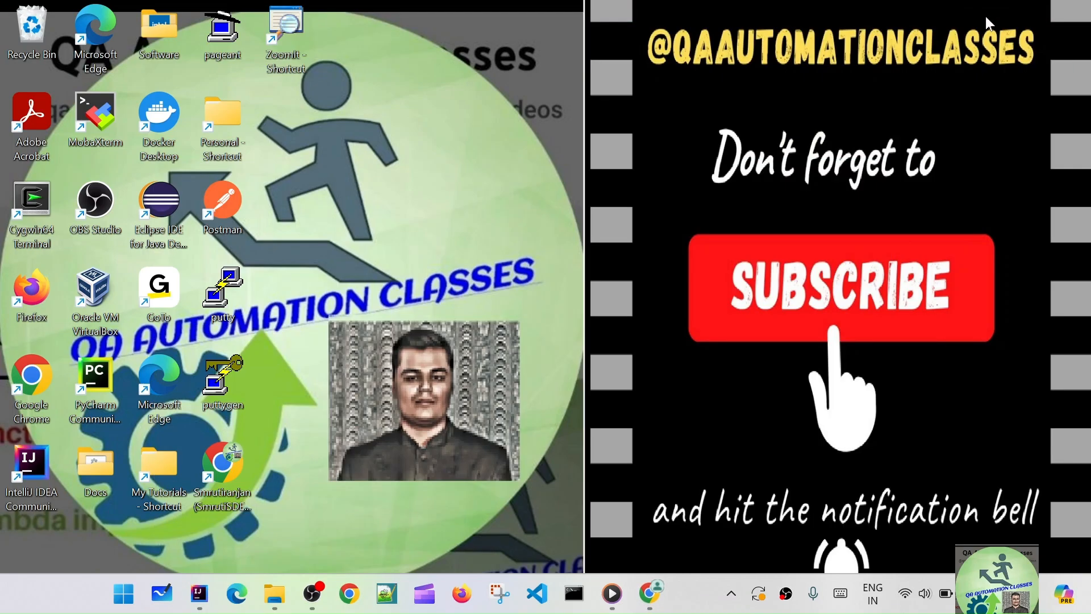
# Copy the full path of the Docs folder holding HelloWorld.bat, then return to Jenkins
pyautogui.doubleClick(112, 473)
pyautogui.click(315, 382)
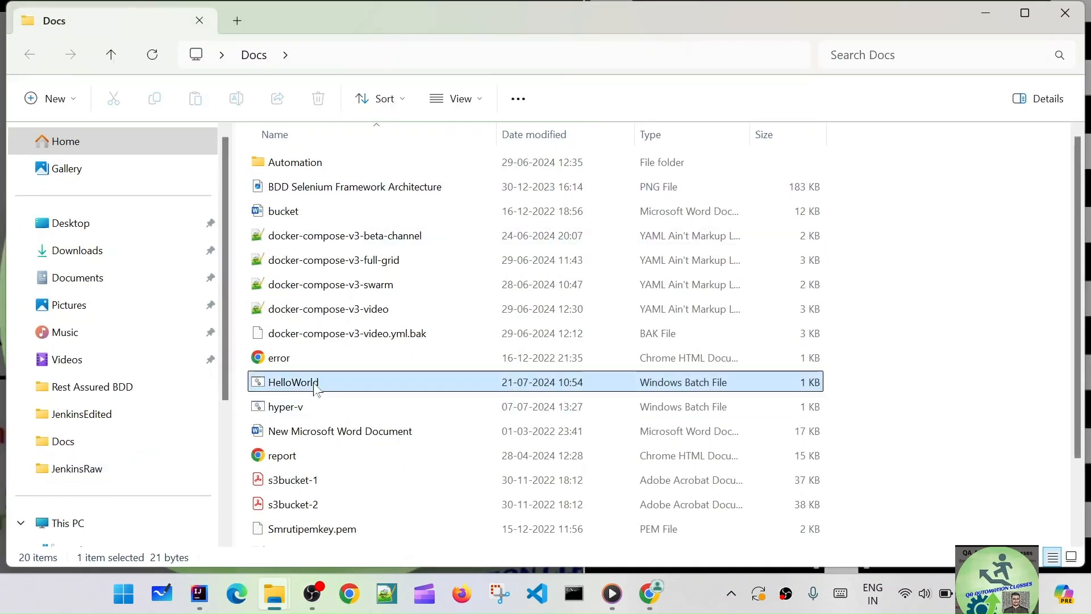
pyautogui.click(443, 62)
pyautogui.rightClick(370, 57)
pyautogui.click(415, 101)
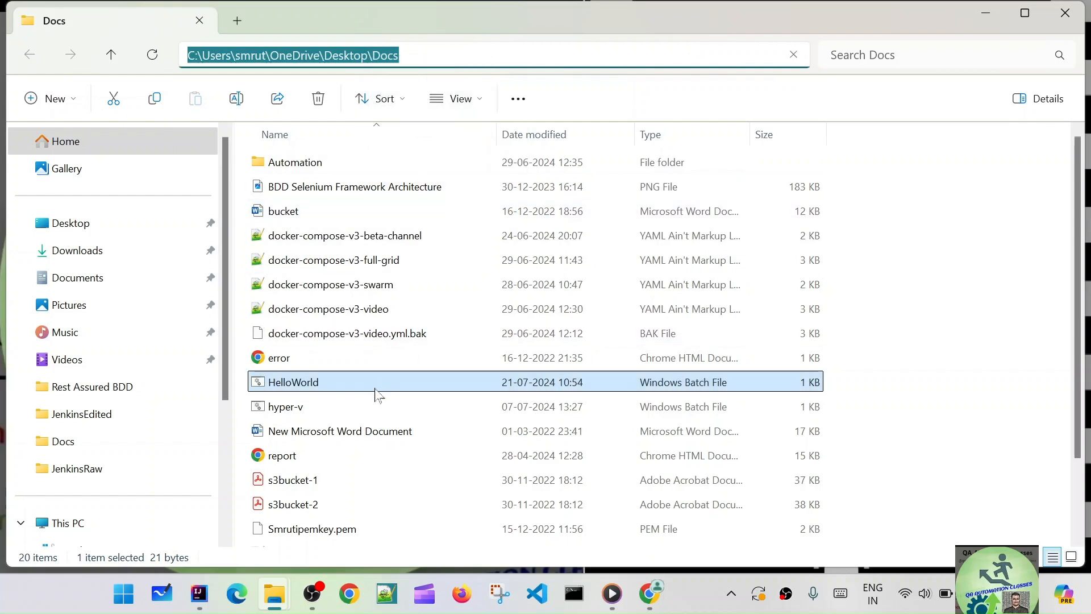
pyautogui.hotkey('alt', 'Tab')
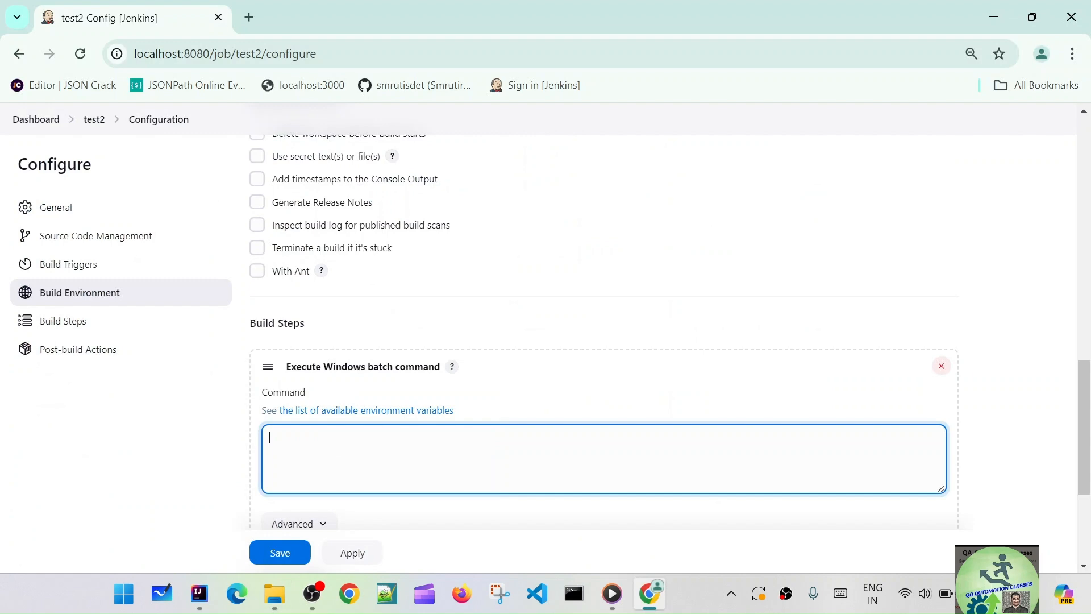
# Set the batch command to the Docs folder path plus \HelloWorld.bat and save test2
pyautogui.hotkey('ctrl', 'v')
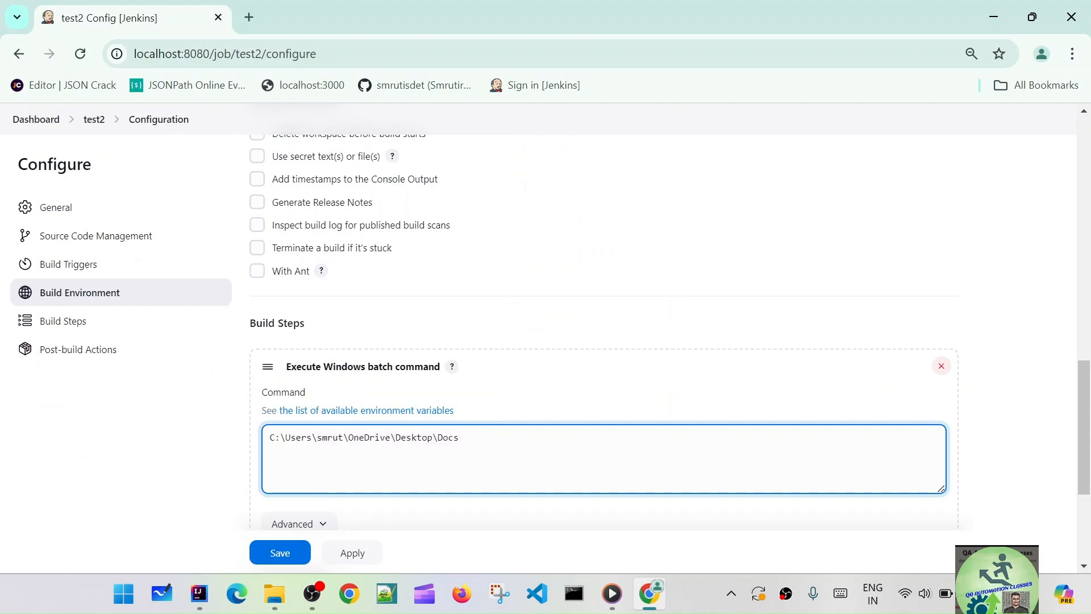
pyautogui.write('\\HelloWorl')
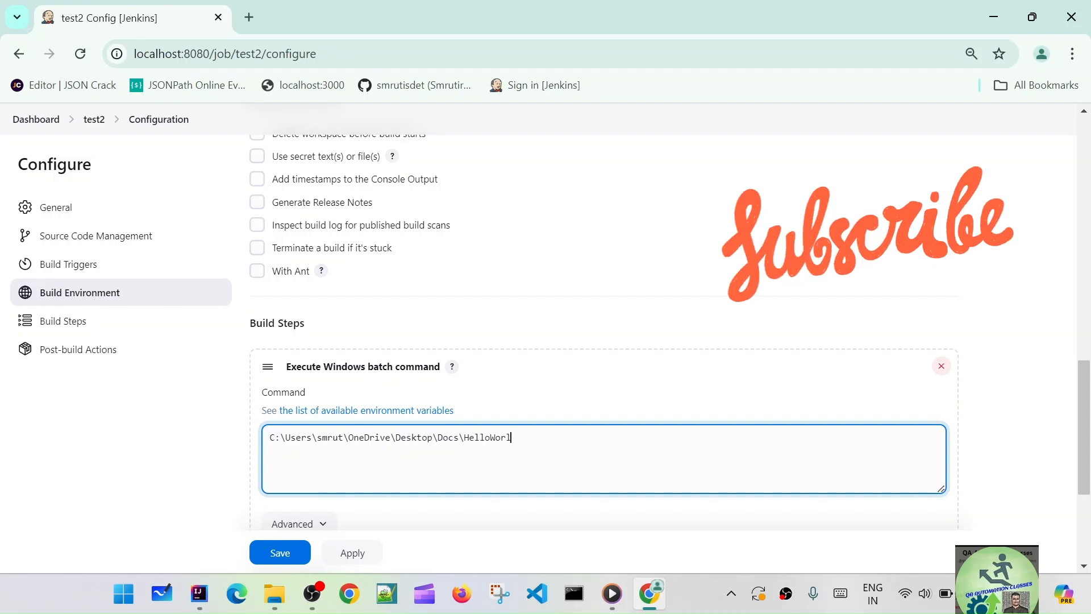
pyautogui.write('d.bat')
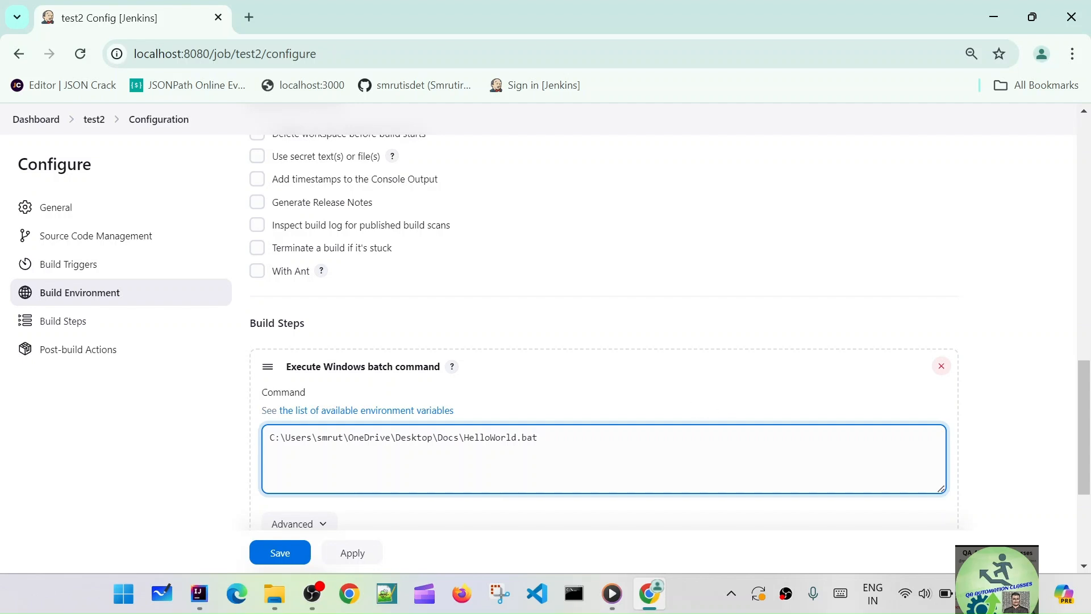
pyautogui.click(351, 552)
pyautogui.click(302, 558)
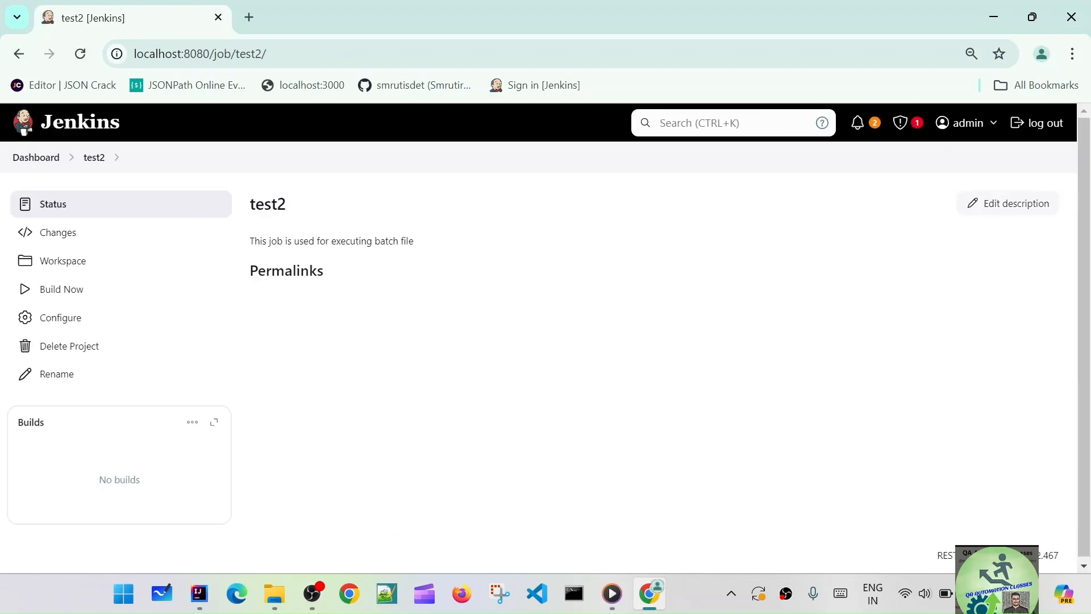
# Build test2 from the Dashboard and open build #1, which succeeded in 1.9 sec
pyautogui.click(46, 162)
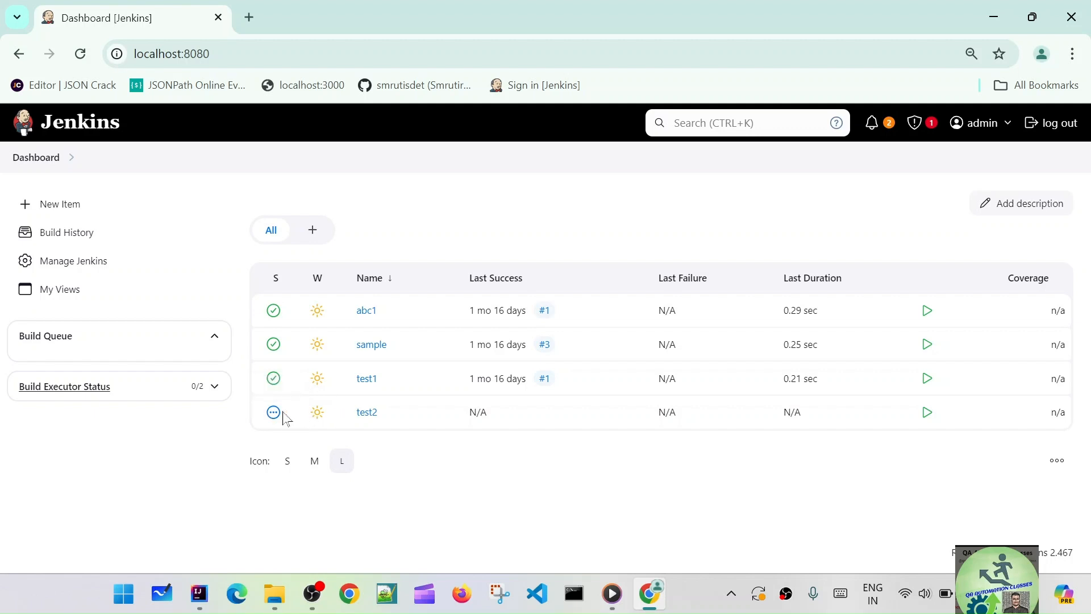
pyautogui.click(363, 412)
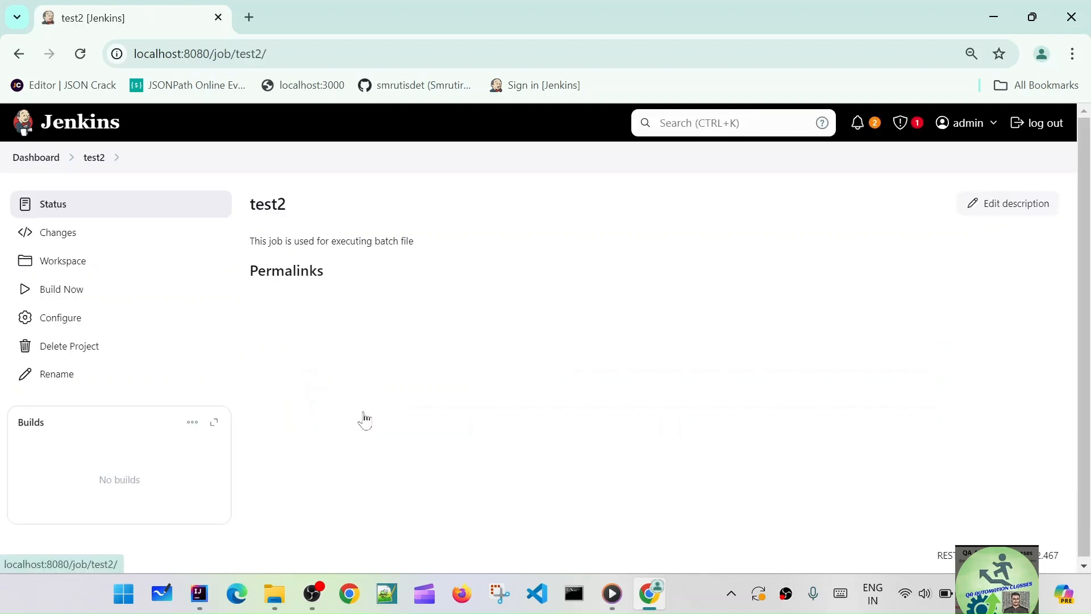
pyautogui.click(66, 297)
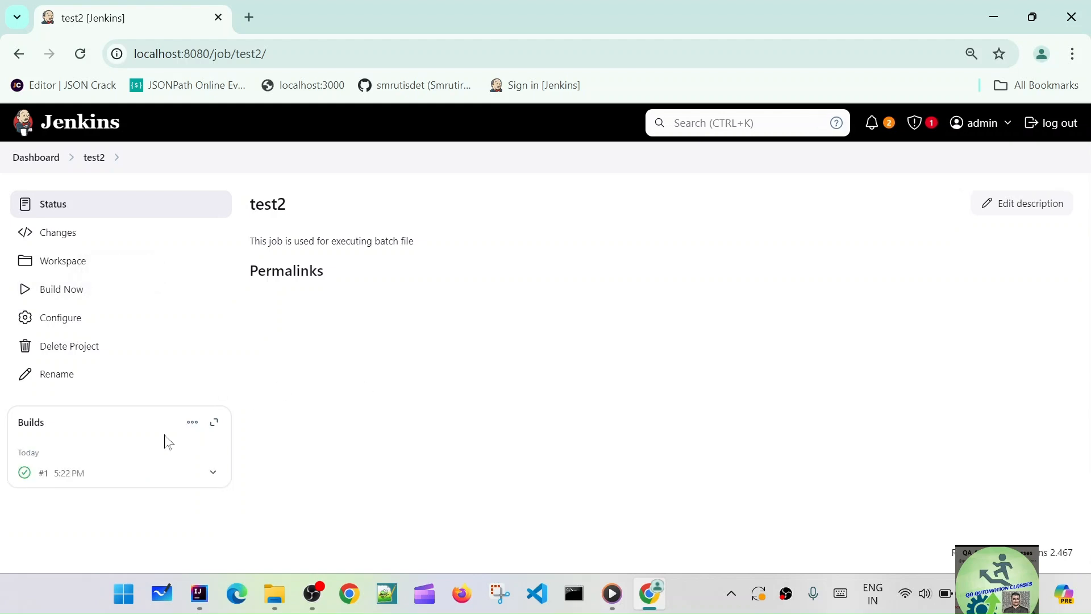
pyautogui.click(69, 474)
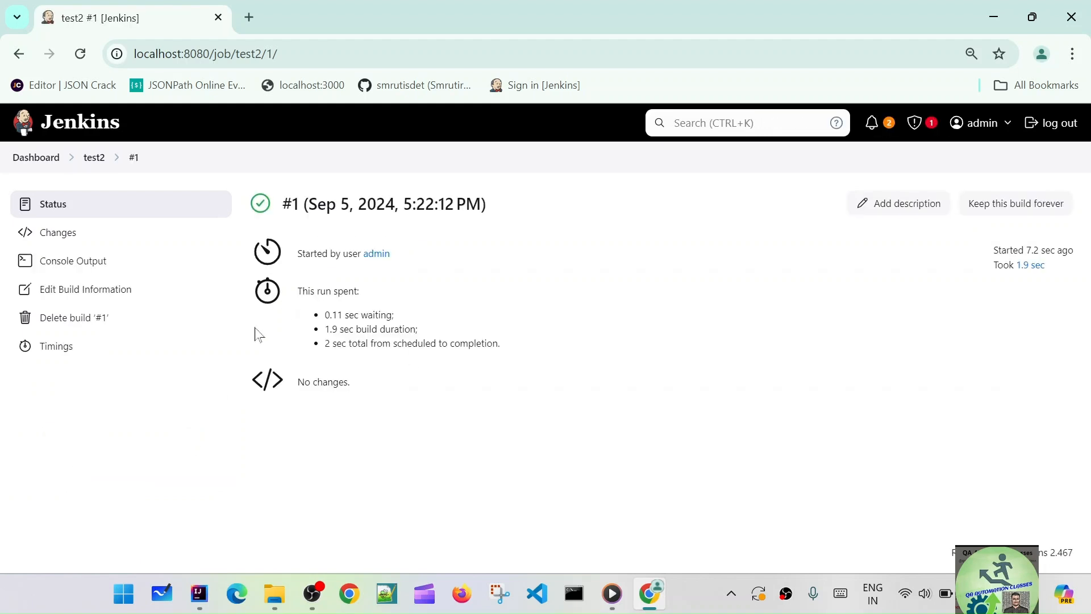
# Review build #1's console output, highlighting the Hello World!!! echo lines, then return to the Dashboard
pyautogui.click(86, 261)
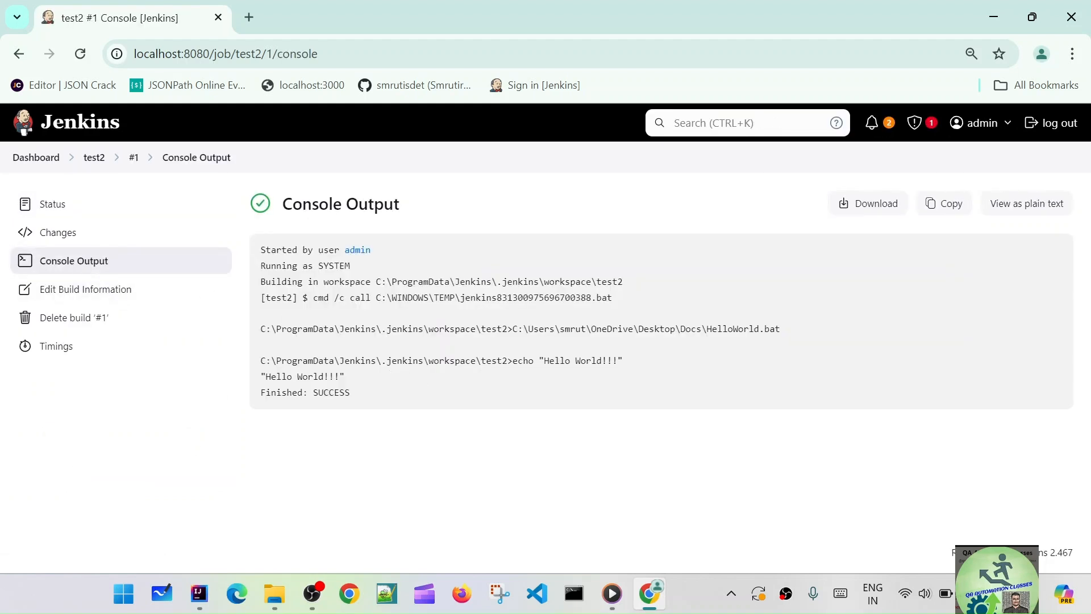
pyautogui.moveTo(539, 362); pyautogui.dragTo(645, 368)
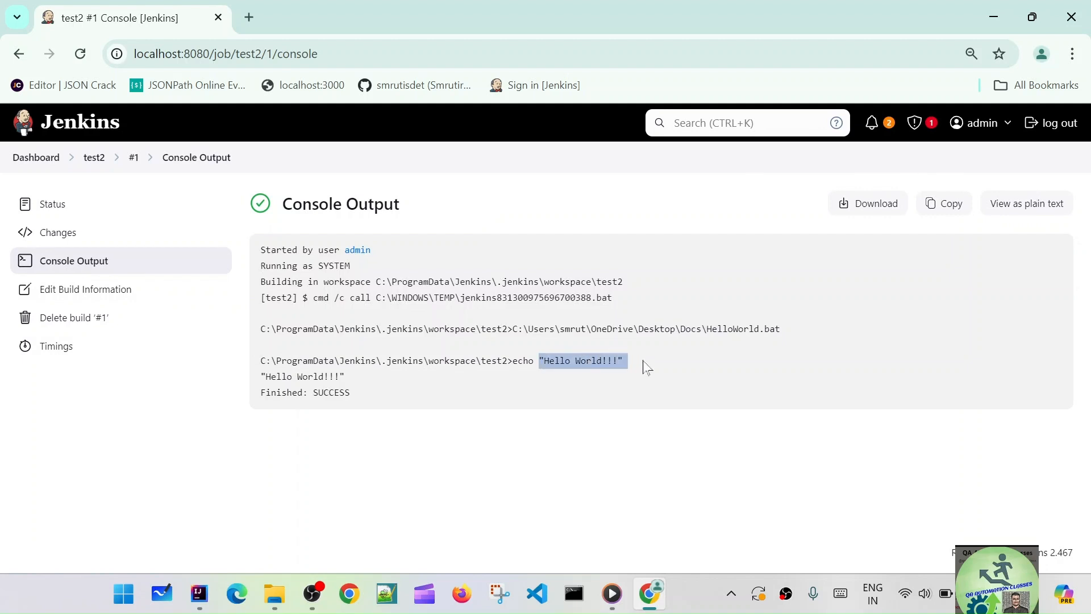
pyautogui.moveTo(513, 362); pyautogui.dragTo(654, 367)
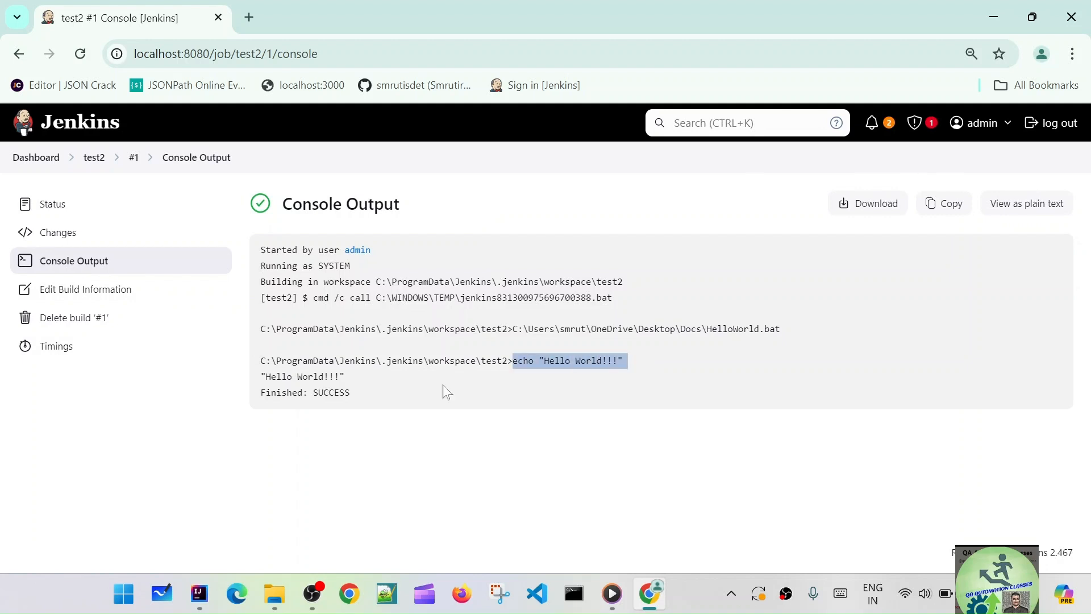
pyautogui.moveTo(256, 377)
pyautogui.mouseDown()
pyautogui.moveTo(348, 378)
pyautogui.moveTo(262, 368)
pyautogui.mouseUp()
pyautogui.click(380, 380)
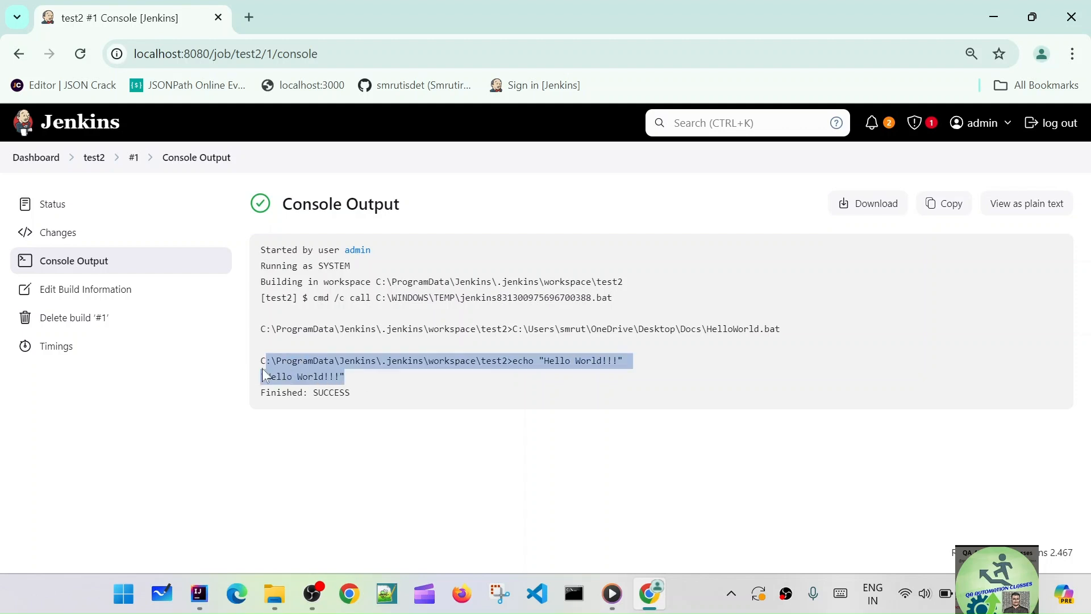
pyautogui.click(392, 382)
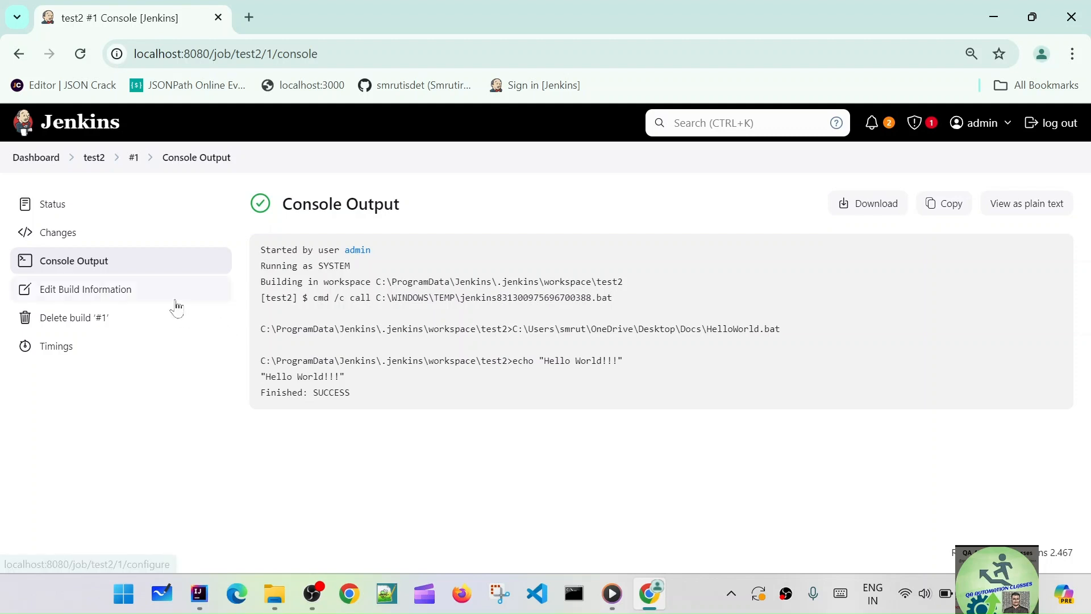
pyautogui.click(36, 157)
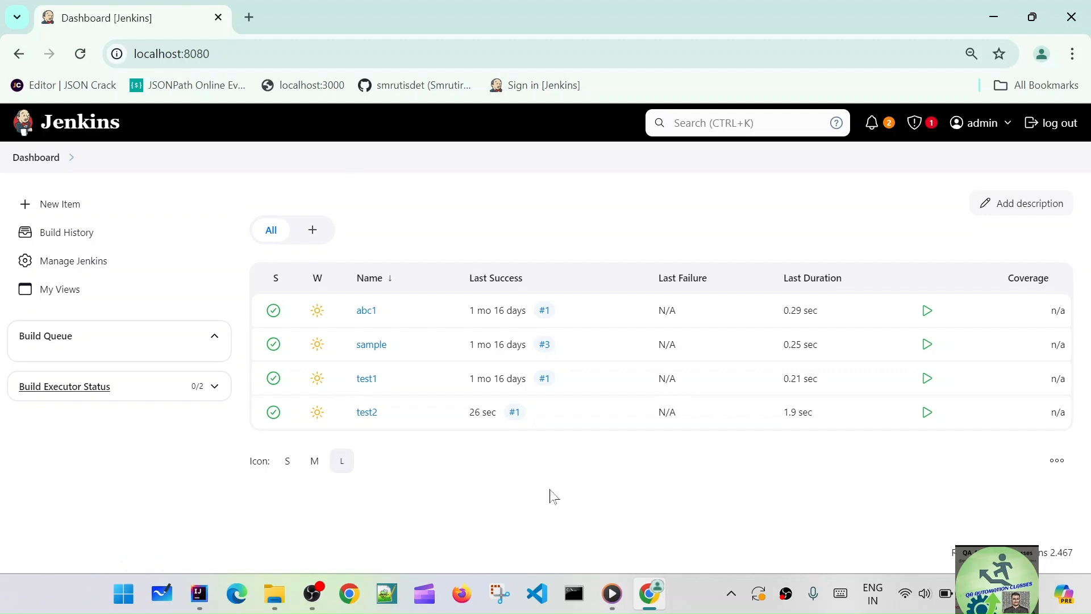
# In IntelliJ IDEA, open testng.xml and point out the TC01_OpenLoginPage and TC02_UserLogin test classes
pyautogui.click(199, 593)
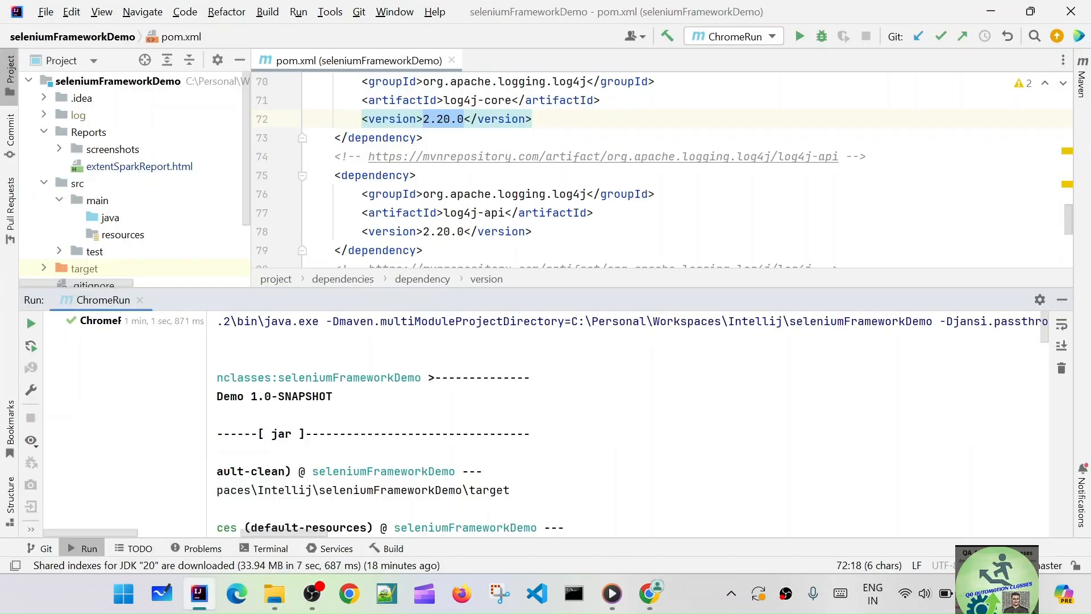
pyautogui.moveTo(751, 288); pyautogui.dragTo(782, 389)
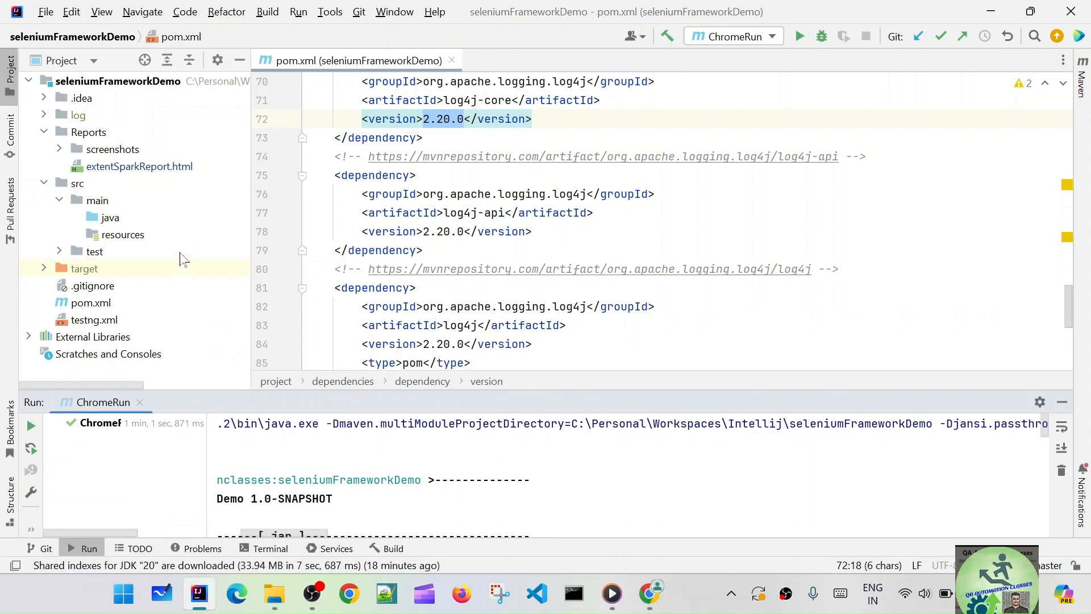
pyautogui.doubleClick(95, 320)
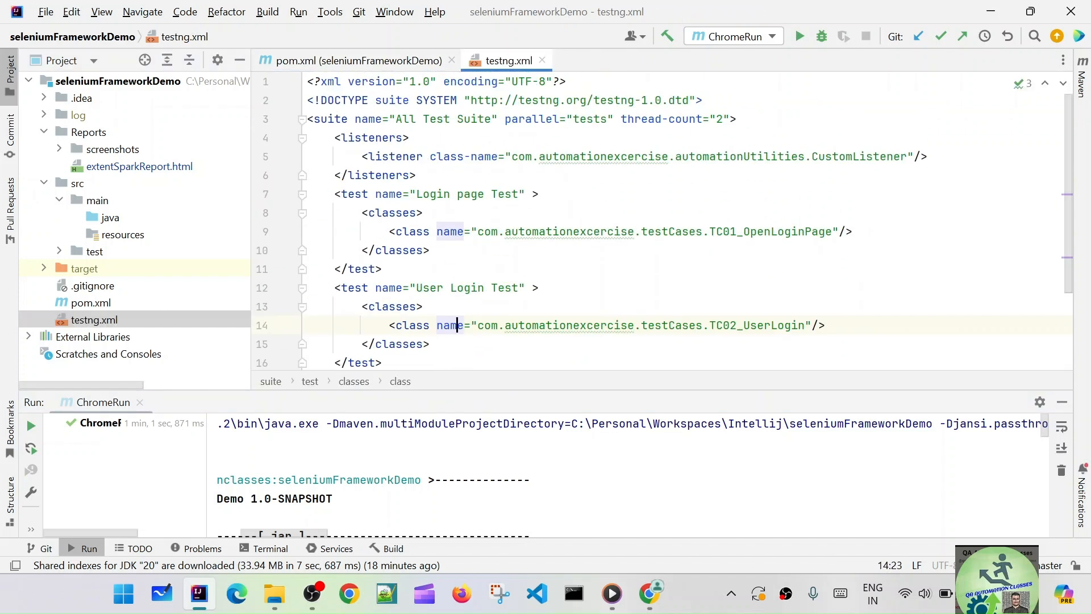
pyautogui.moveTo(709, 231); pyautogui.dragTo(840, 231)
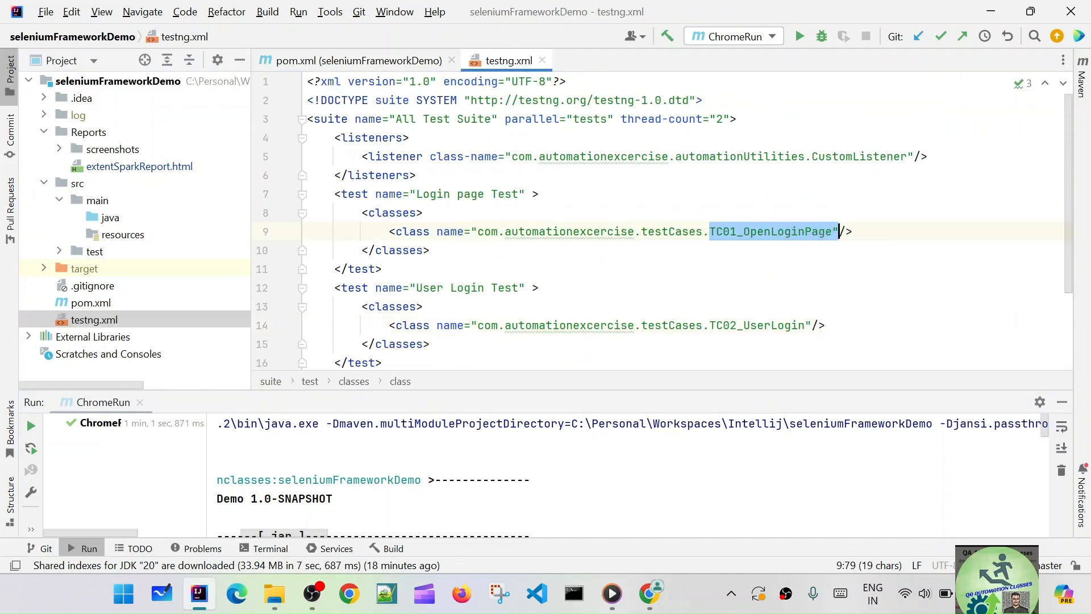
pyautogui.moveTo(710, 326); pyautogui.dragTo(805, 325)
pyautogui.click(431, 250)
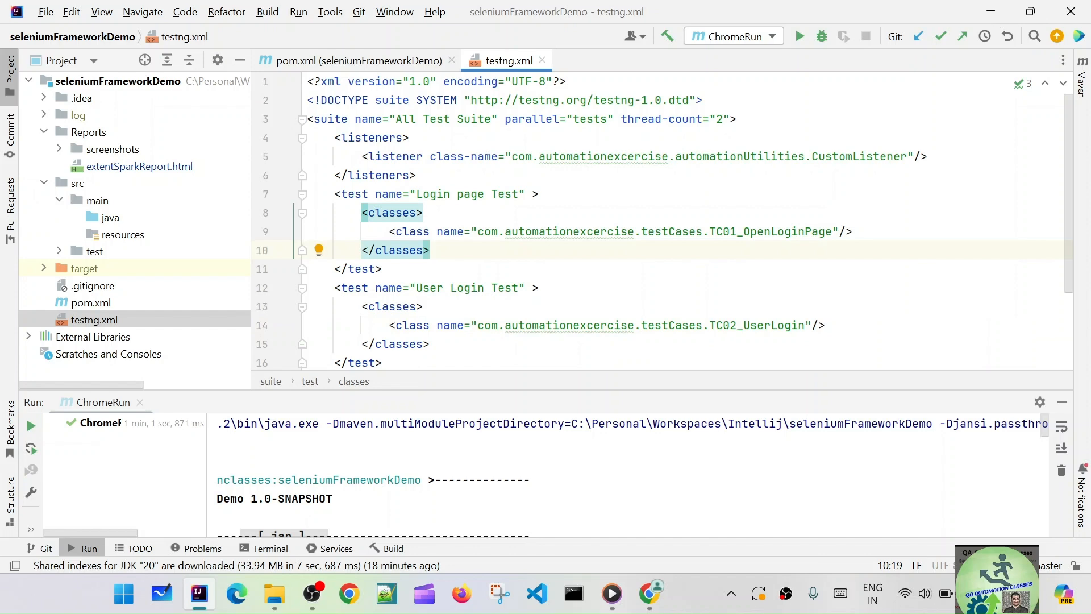
pyautogui.click(773, 38)
# Check ChromeRun's command 'clean test -Dbrowser=chrome', then run it to completion with exit code 0
pyautogui.click(782, 65)
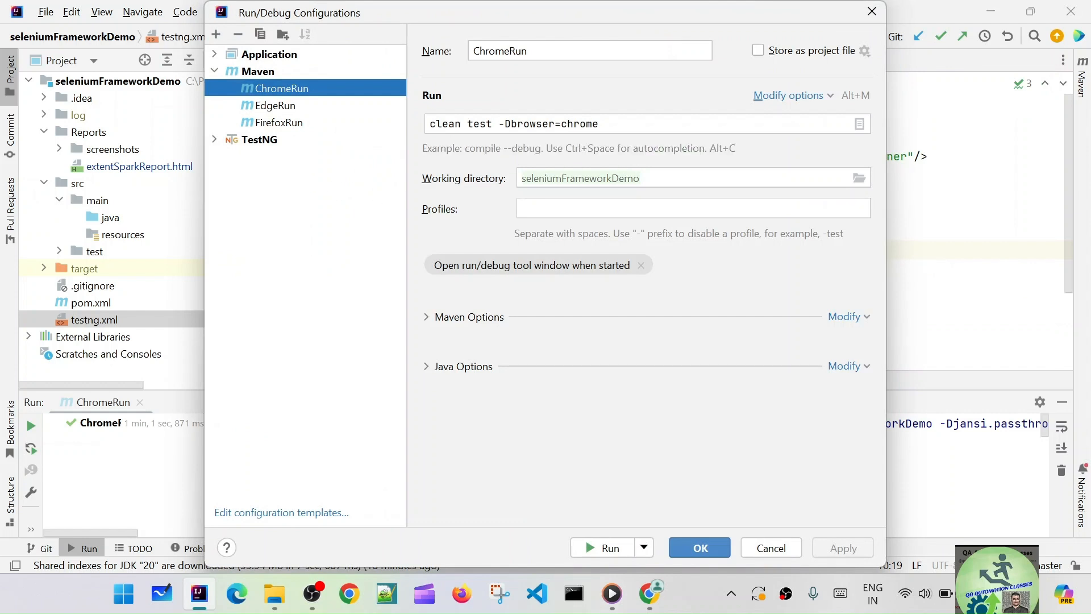
pyautogui.moveTo(612, 125); pyautogui.dragTo(374, 132)
pyautogui.click(616, 125)
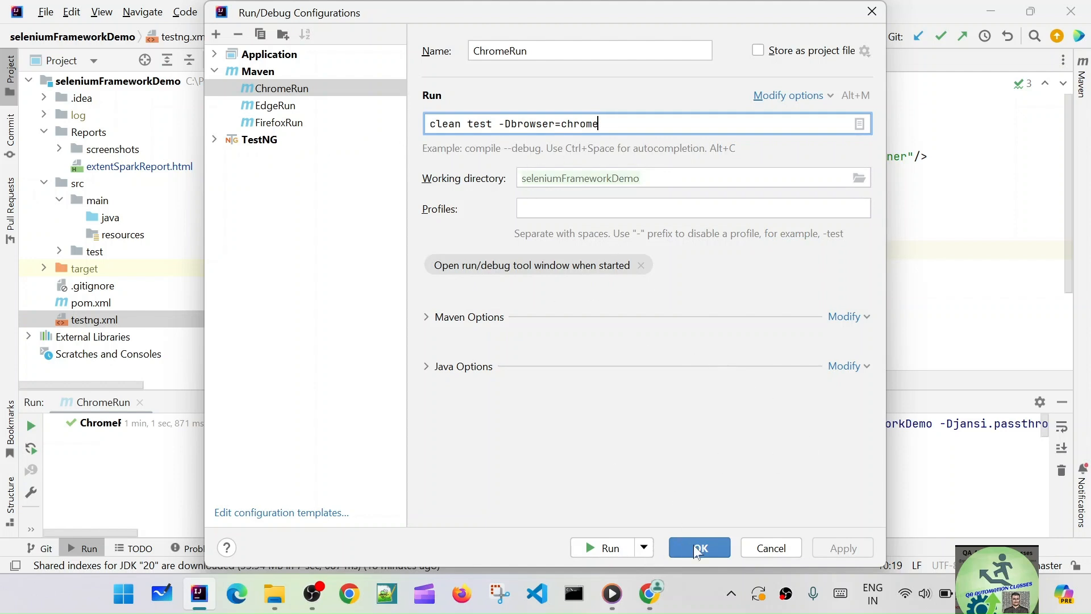
pyautogui.click(607, 549)
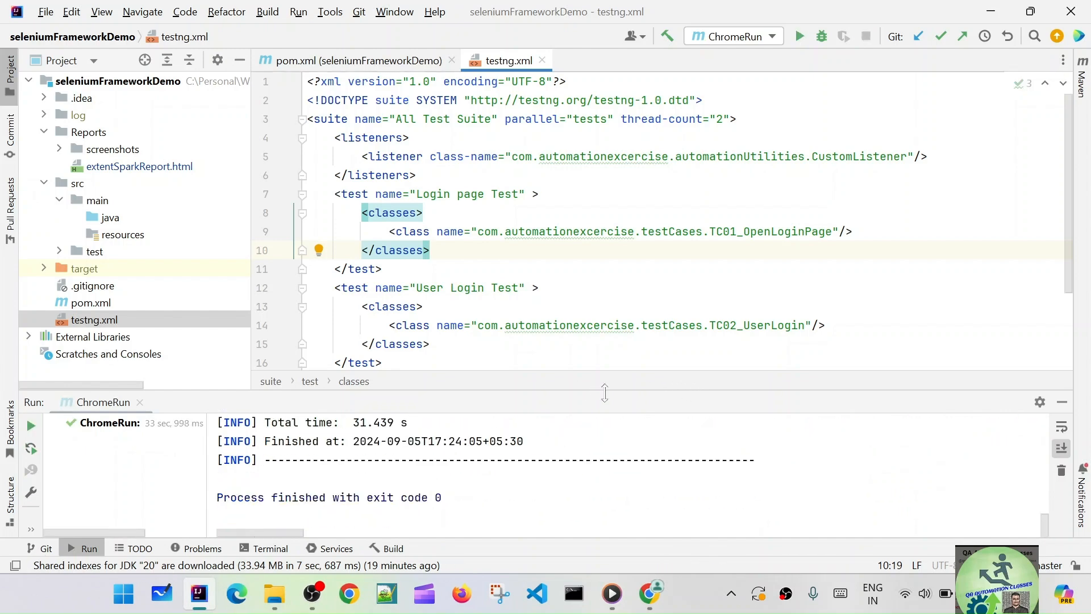
# Highlight the project path C:\Personal\Workspaces\Intellij\seleniumFrameworkDemo in the run console, then return to Jenkins
pyautogui.moveTo(604, 392); pyautogui.dragTo(605, 326)
pyautogui.scroll(15, 625, 443)
pyautogui.scroll(10, 631, 440)
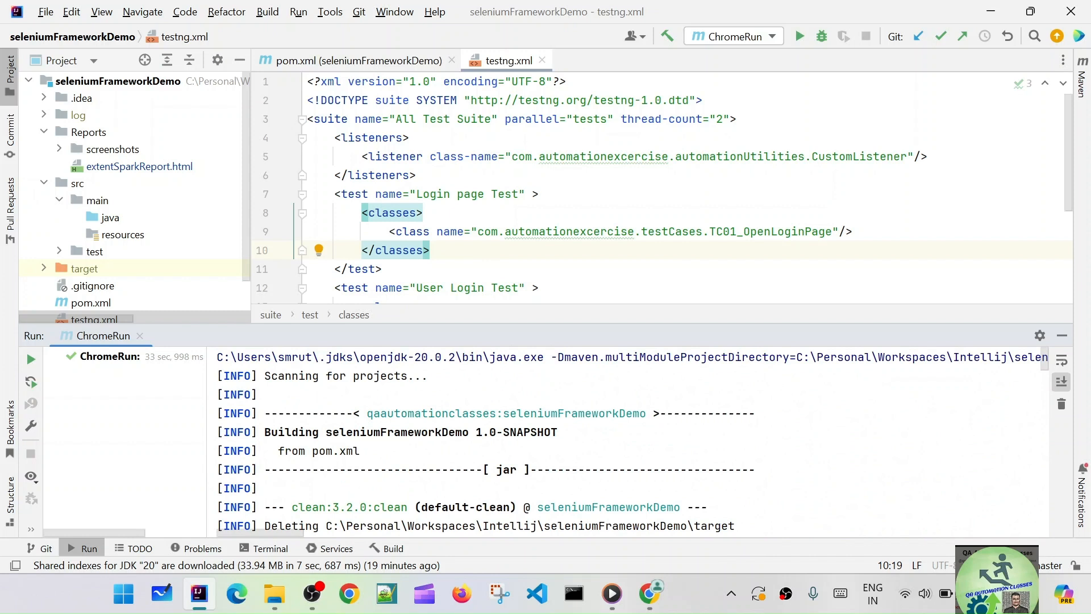
pyautogui.moveTo(796, 357); pyautogui.dragTo(565, 357)
pyautogui.click(927, 357)
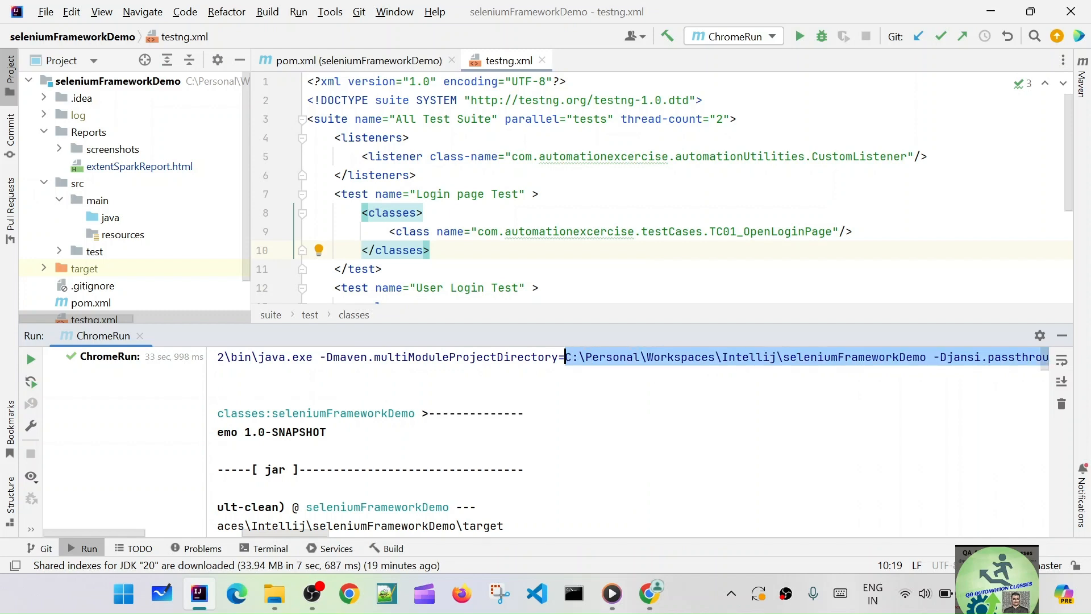
pyautogui.click(906, 357)
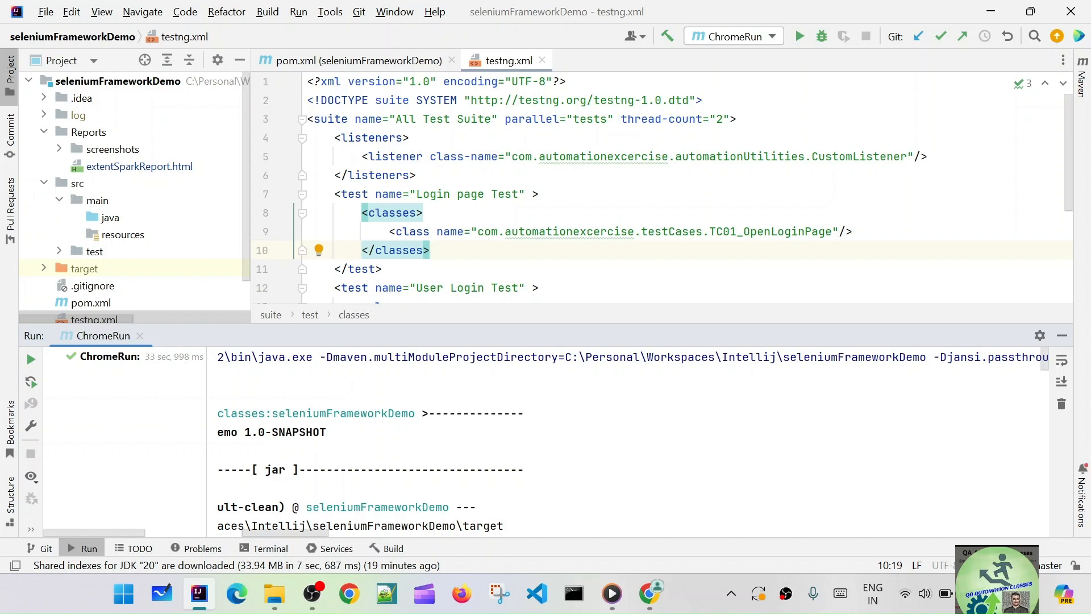
pyautogui.moveTo(566, 357); pyautogui.dragTo(927, 357)
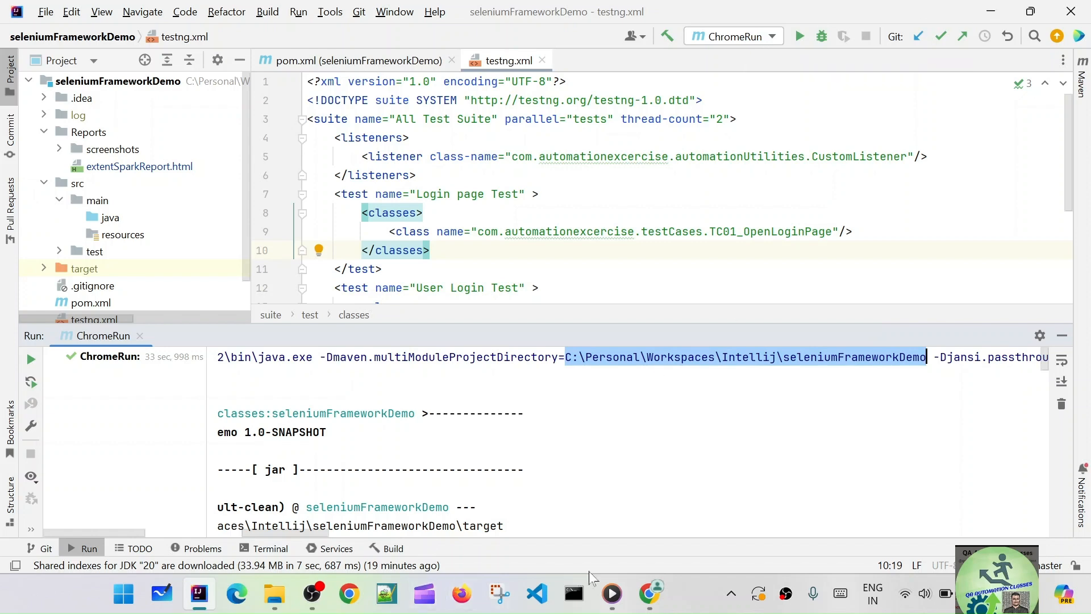
pyautogui.click(649, 593)
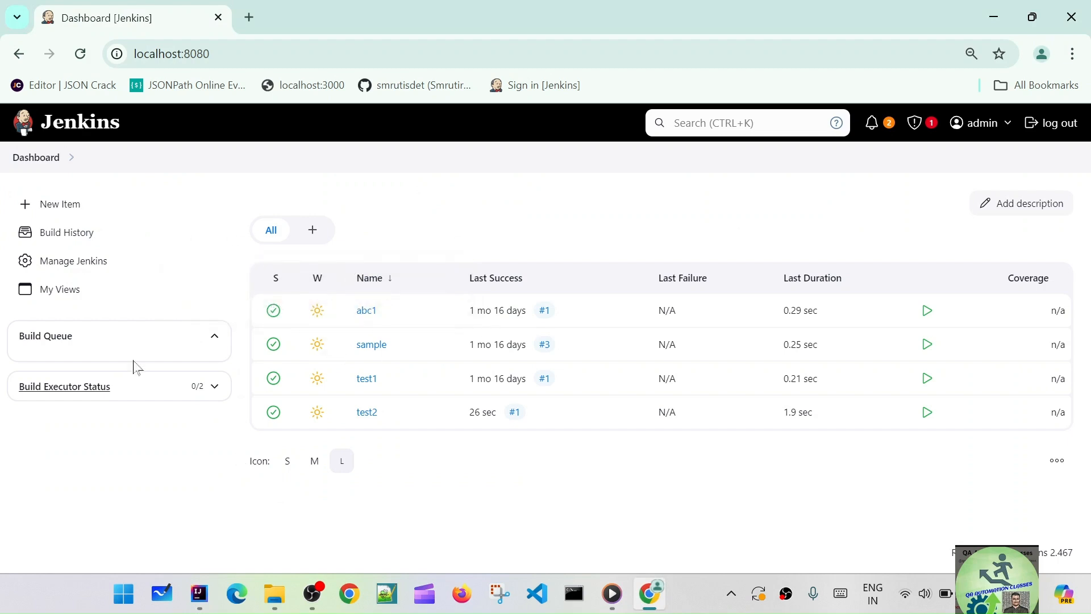
# Create a new Jenkins freestyle project named SeleniumFrameworkDemoLocal
pyautogui.click(65, 206)
pyautogui.click(393, 261)
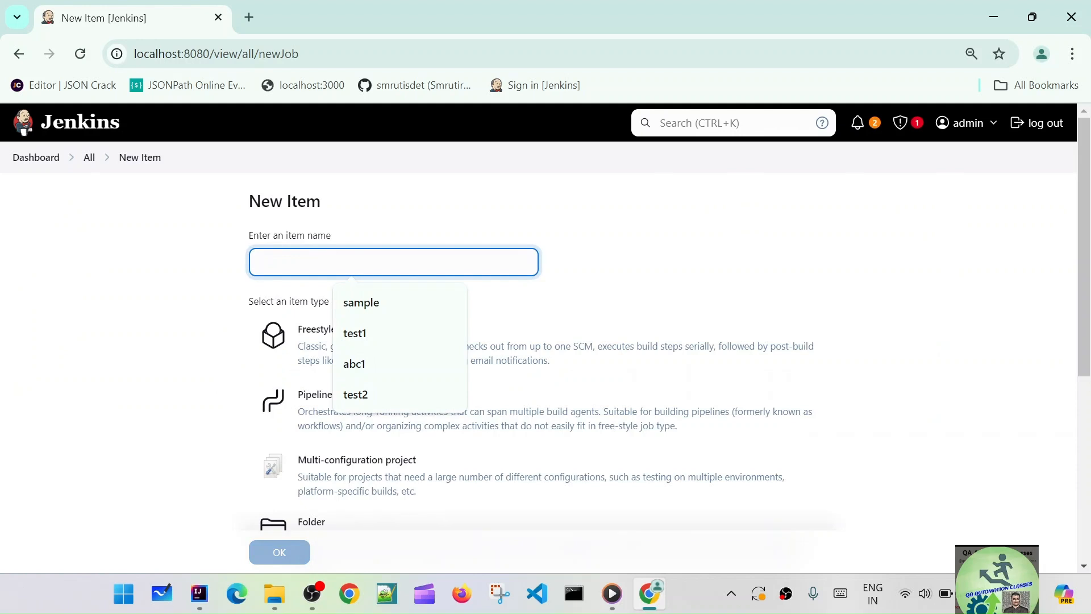
pyautogui.write('SeleniumFrameworkDemoLocal')
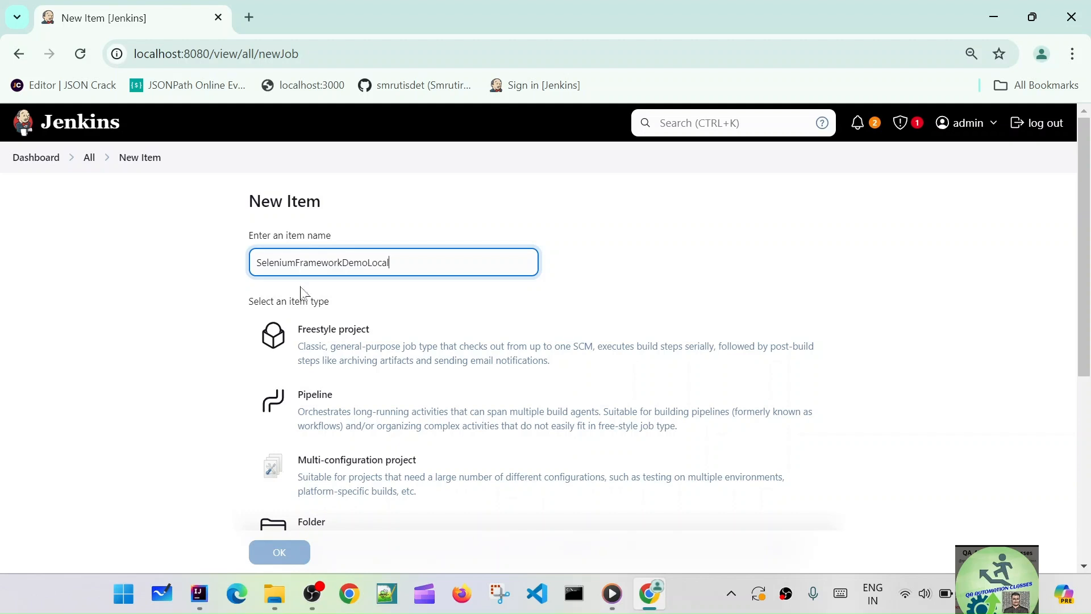
pyautogui.click(335, 347)
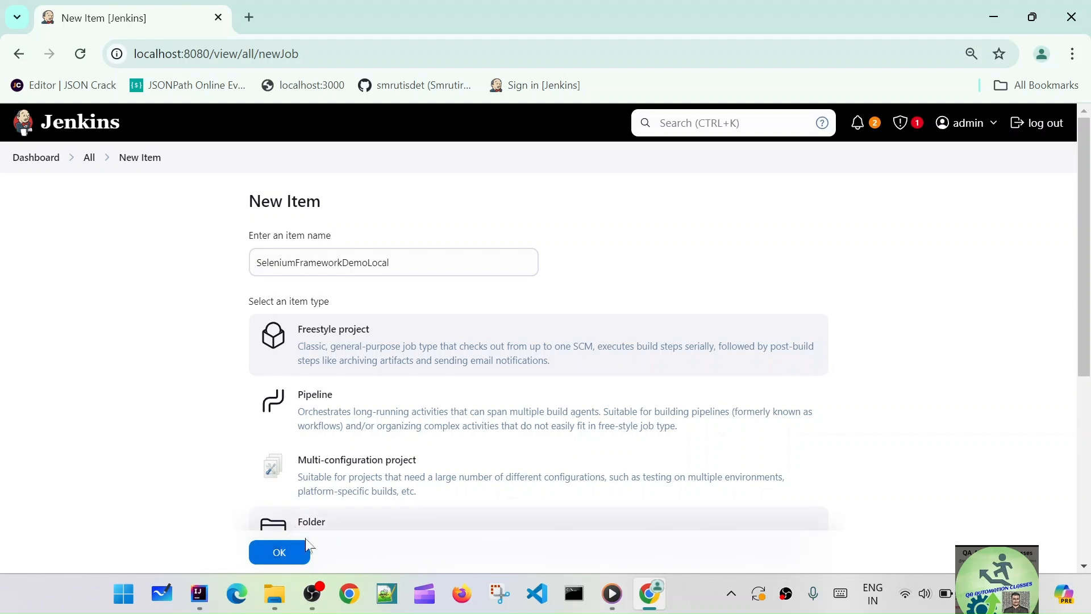
pyautogui.click(281, 554)
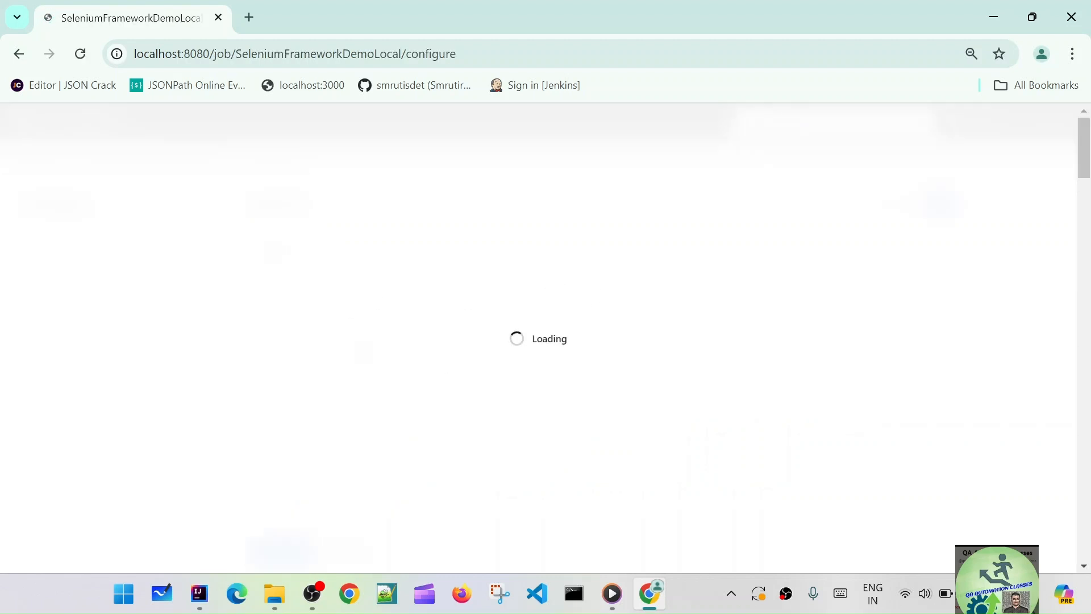
# Copy the job name SeleniumFrameworkDemoLocal from the breadcrumb into the Description box
pyautogui.click(541, 265)
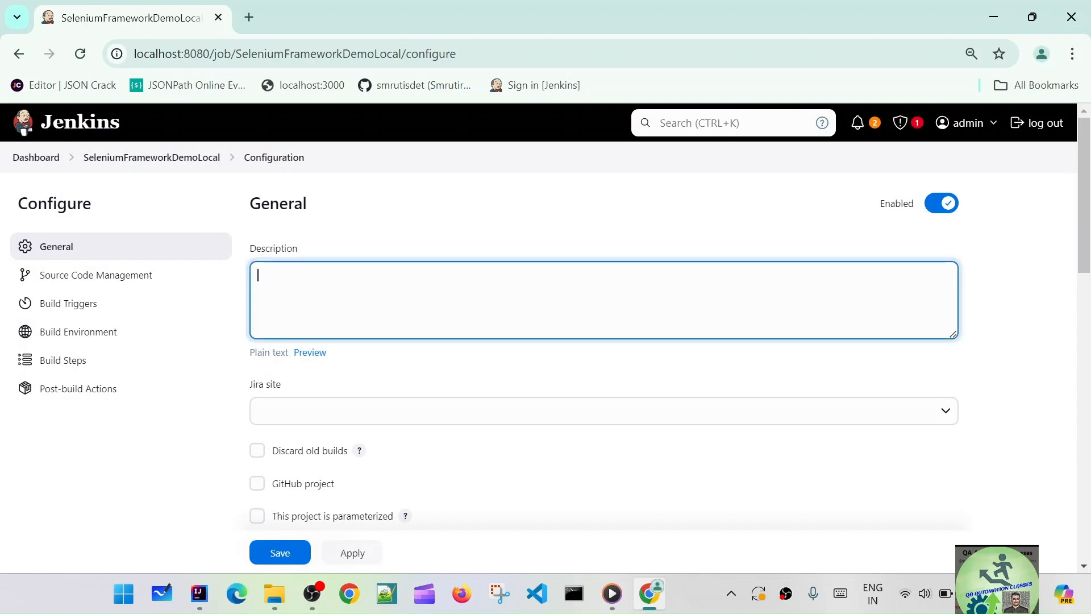
pyautogui.moveTo(227, 166); pyautogui.dragTo(83, 179)
pyautogui.hotkey('ctrl', 'c')
pyautogui.click(409, 296)
pyautogui.hotkey('ctrl', 'v')
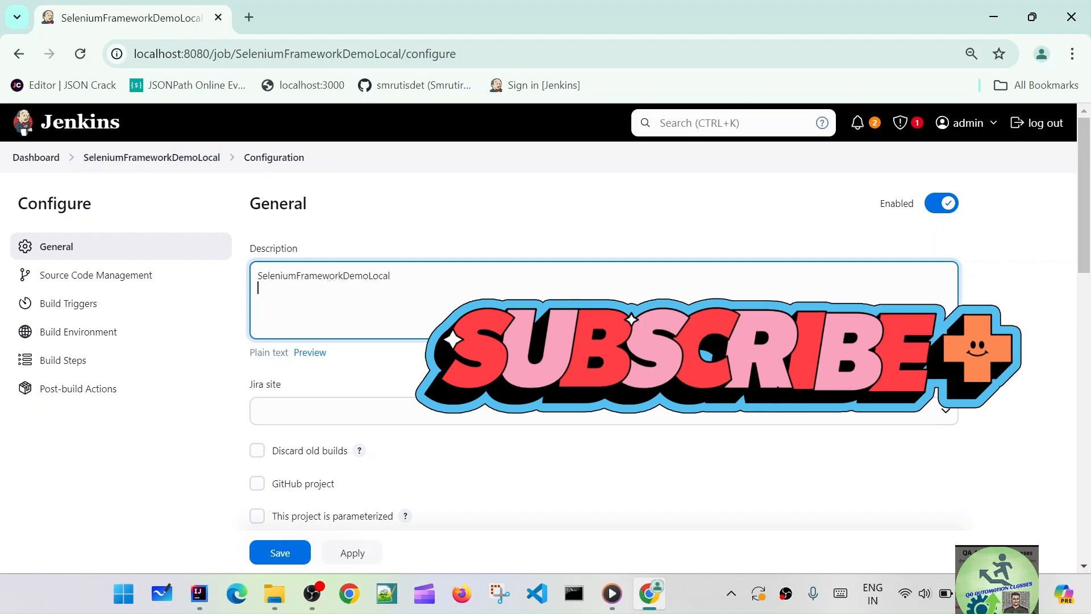
pyautogui.press('BackSpace')
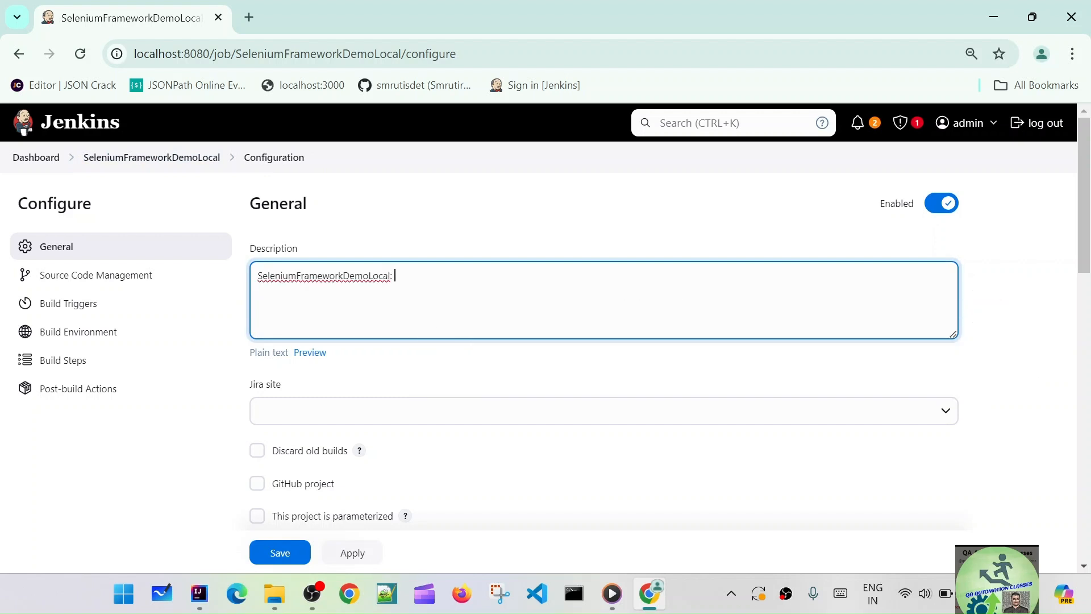
# Append ': TESTNG framework' to the description, fixing the capitalisation of TESTNG
pyautogui.write(': testNg framew')
pyautogui.press('BackSpace')
pyautogui.press('BackSpace')
pyautogui.press('BackSpace')
pyautogui.press('BackSpace')
pyautogui.write('TEST')
pyautogui.click(428, 276)
pyautogui.press('BackSpace')
pyautogui.write('G')
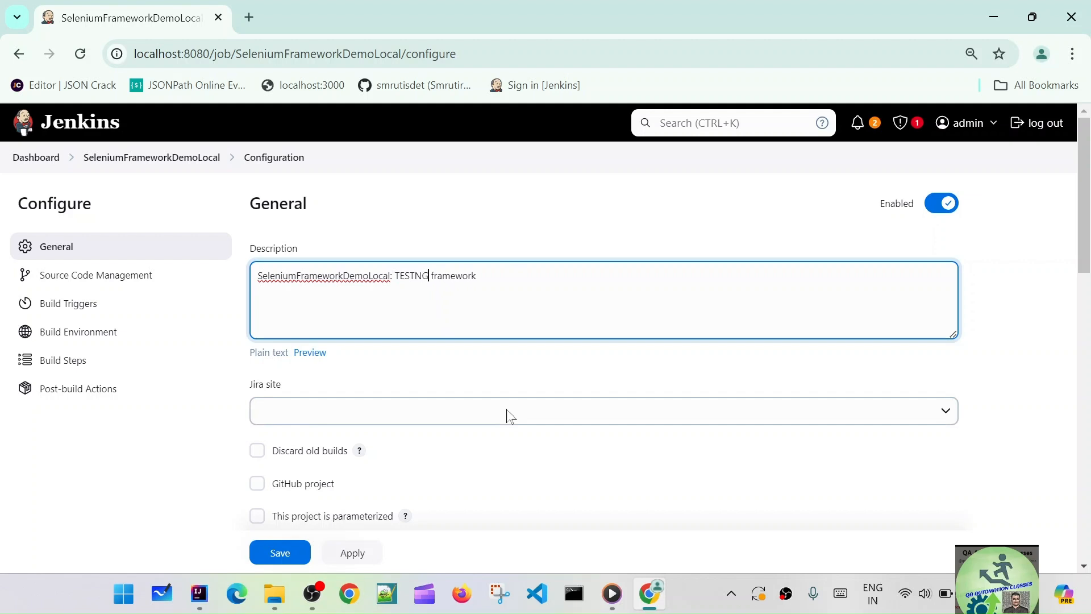
pyautogui.click(378, 369)
pyautogui.scroll(-2, 472, 361)
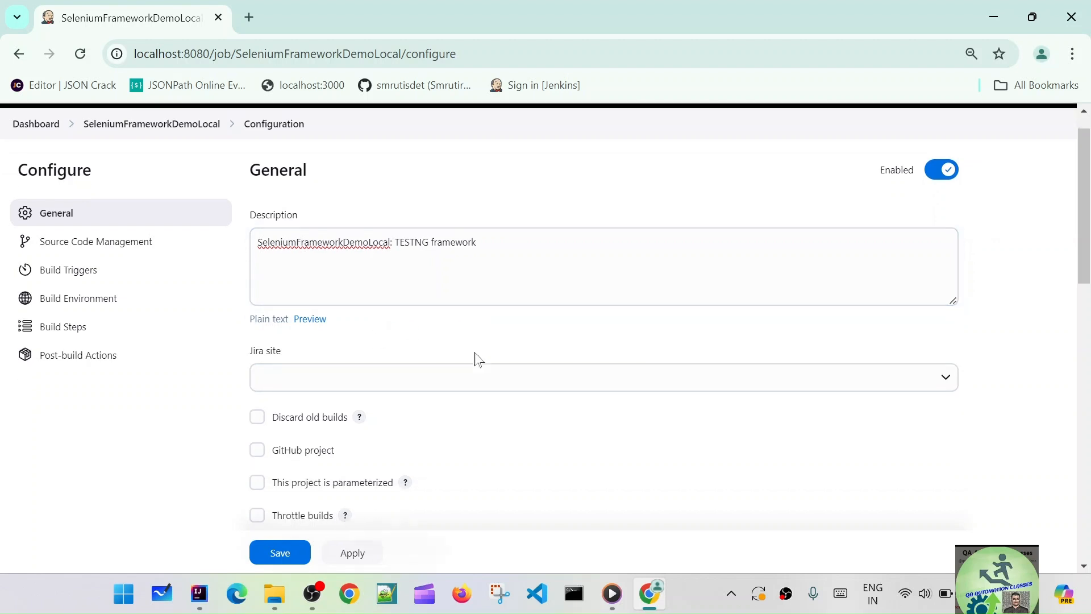
# Add an Invoke top-level Maven targets build step using Maven version MAVEN_HOME
pyautogui.click(75, 325)
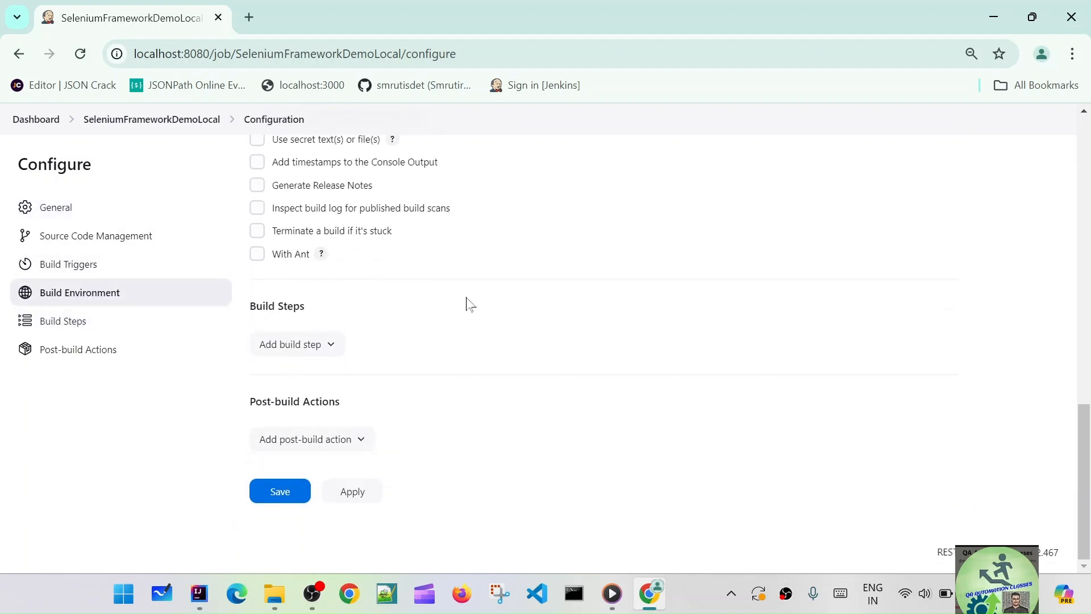
pyautogui.click(336, 346)
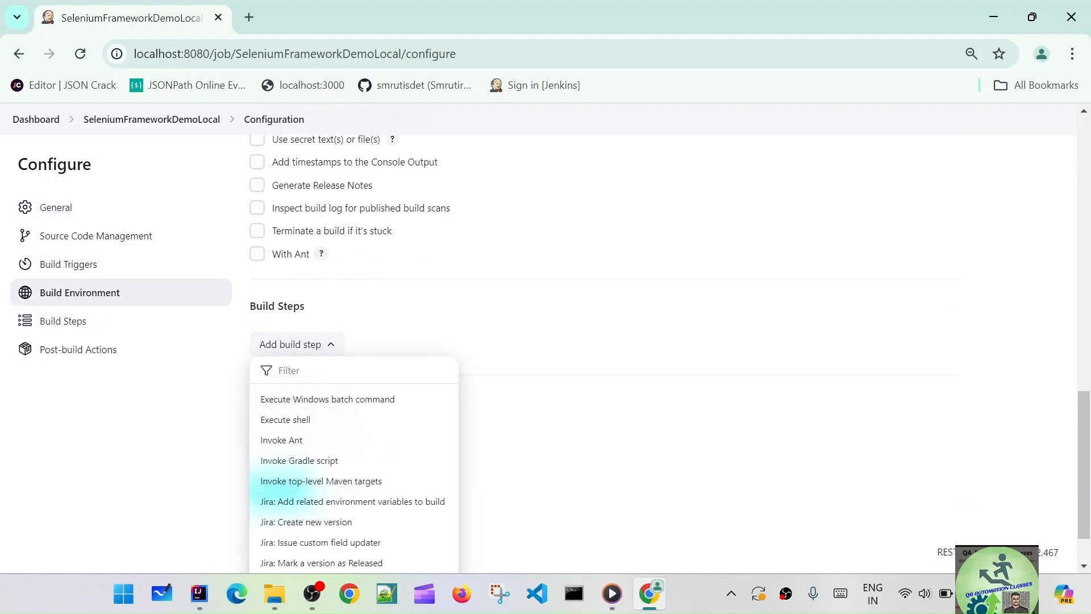
pyautogui.click(326, 483)
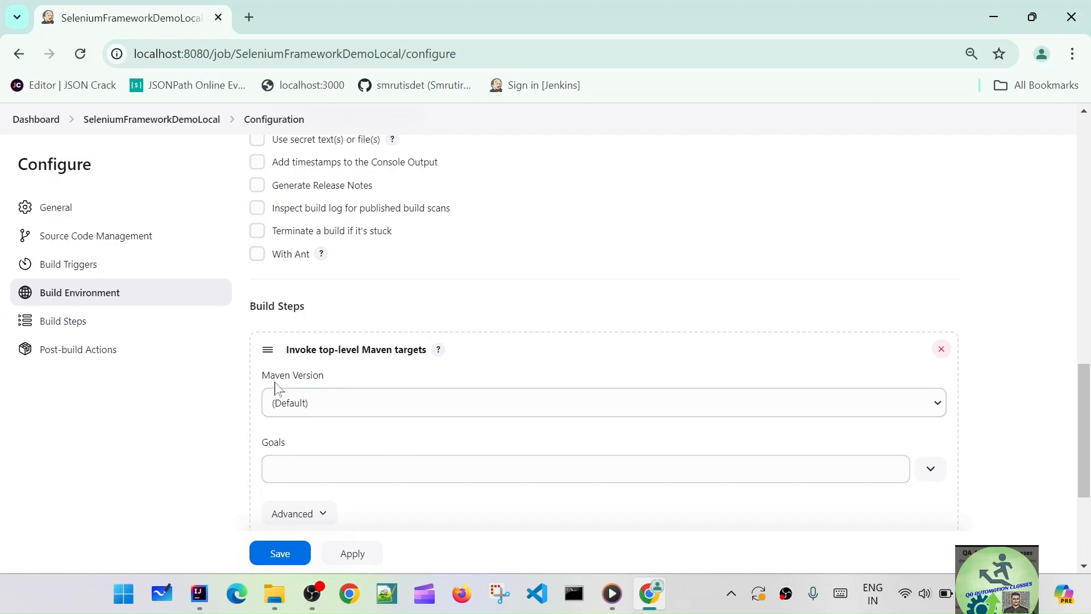
pyautogui.click(896, 407)
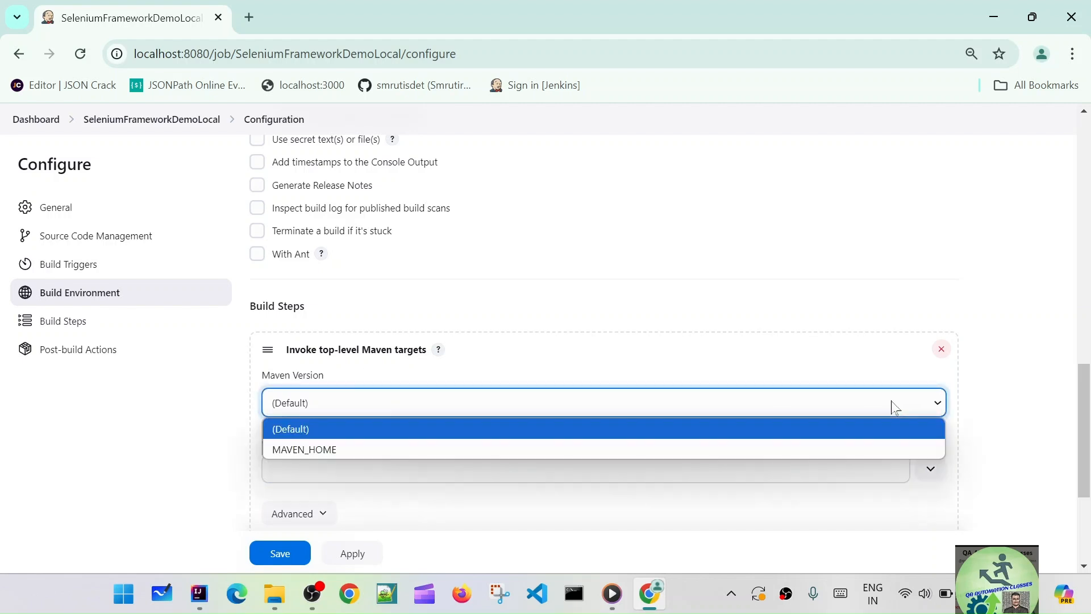
pyautogui.click(895, 407)
pyautogui.click(324, 463)
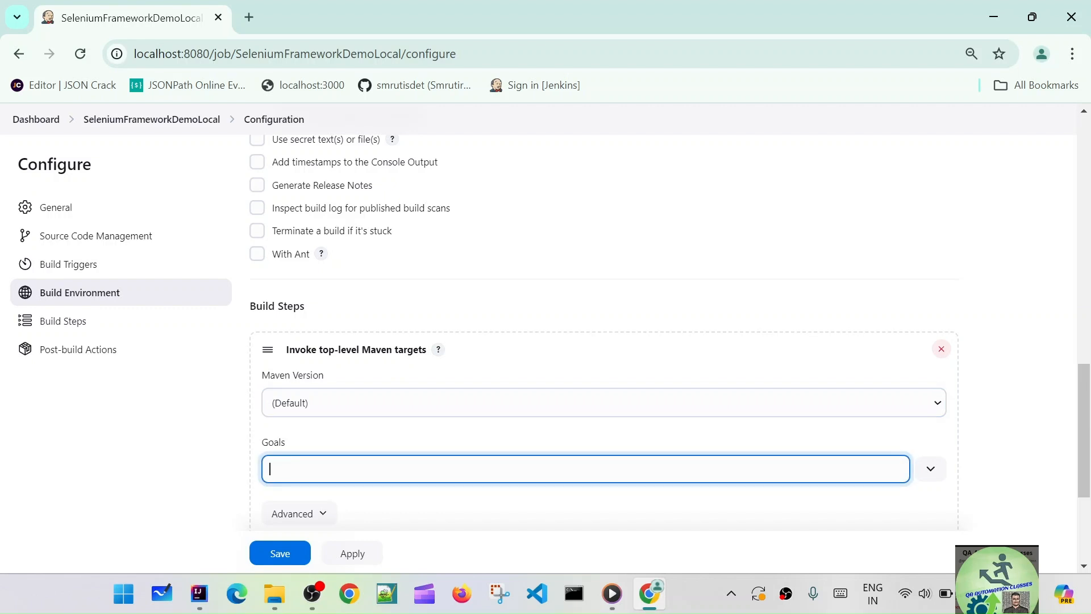
pyautogui.click(343, 415)
pyautogui.click(323, 450)
pyautogui.click(317, 462)
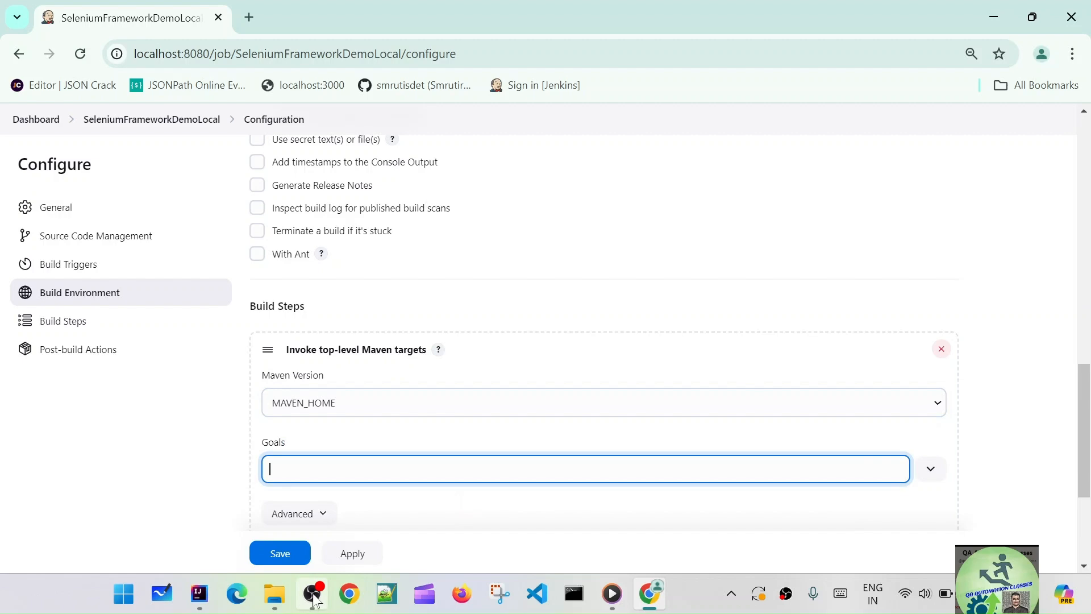
pyautogui.click(199, 594)
# Copy ChromeRun's command 'clean test -Dbrowser=chrome' from IntelliJ into the Jenkins Goals field
pyautogui.click(772, 38)
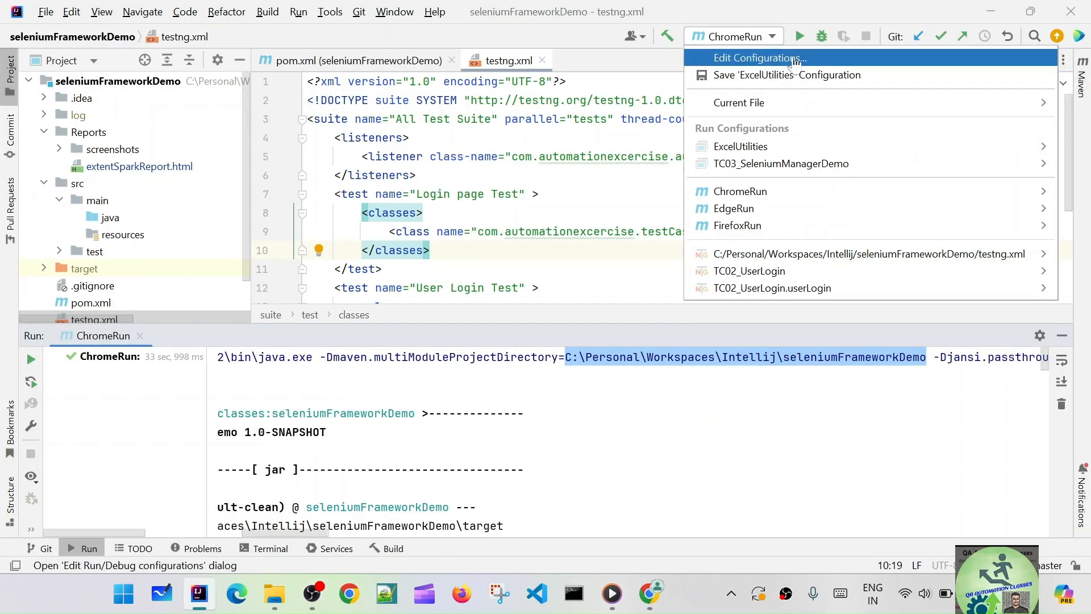
pyautogui.click(756, 60)
pyautogui.moveTo(603, 124); pyautogui.dragTo(430, 123)
pyautogui.hotkey('ctrl', 'c')
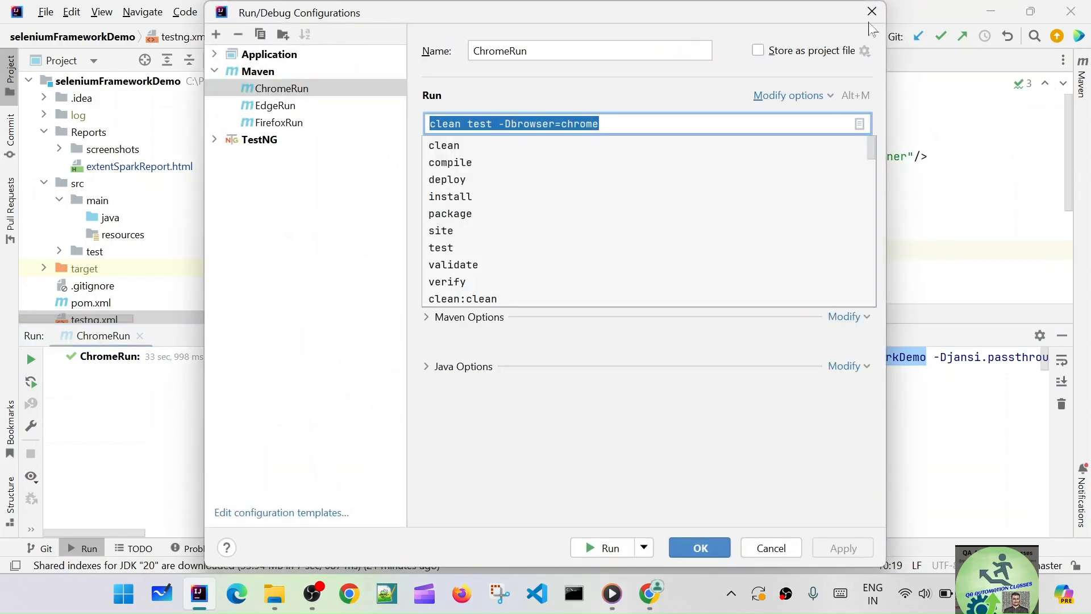
pyautogui.press('Escape')
pyautogui.press('Escape')
pyautogui.hotkey('alt', 'Tab')
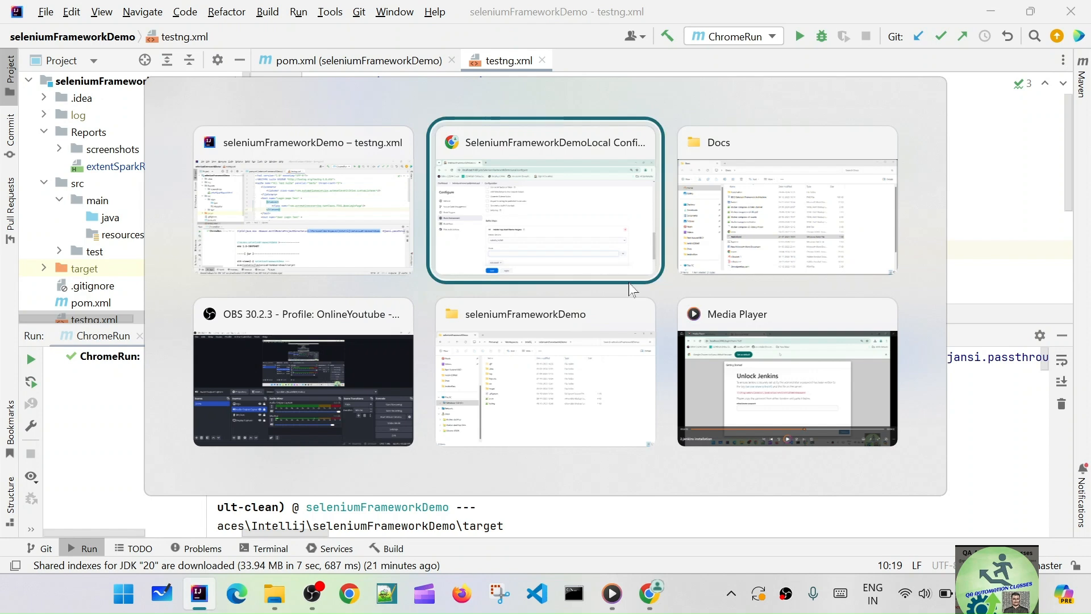
pyautogui.hotkey('ctrl', 'v')
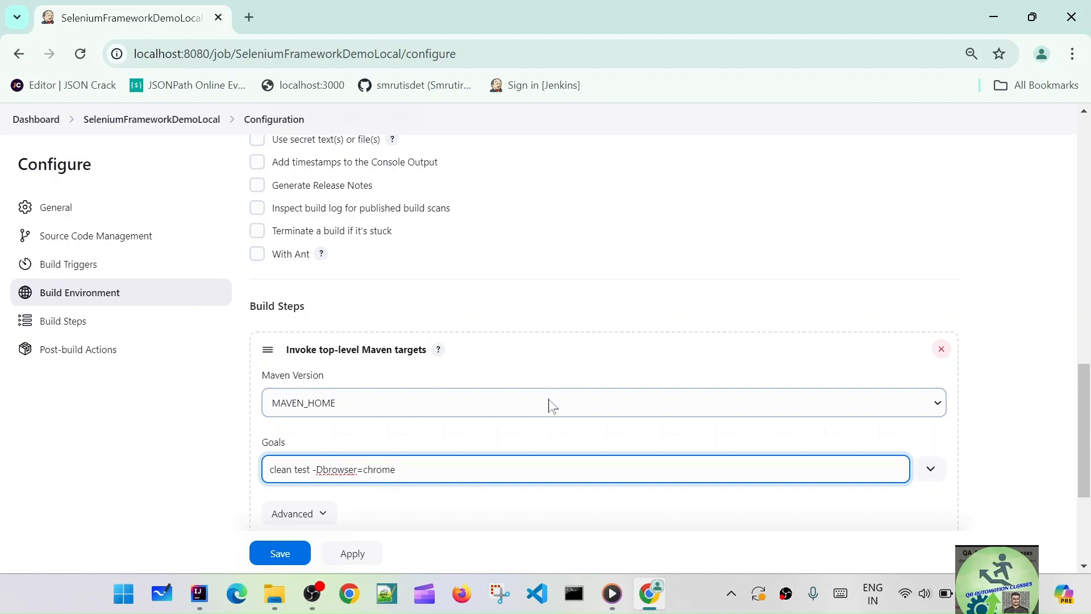
# Expand the Maven step's Advanced settings and move into the empty POM field
pyautogui.scroll(-3, 570, 404)
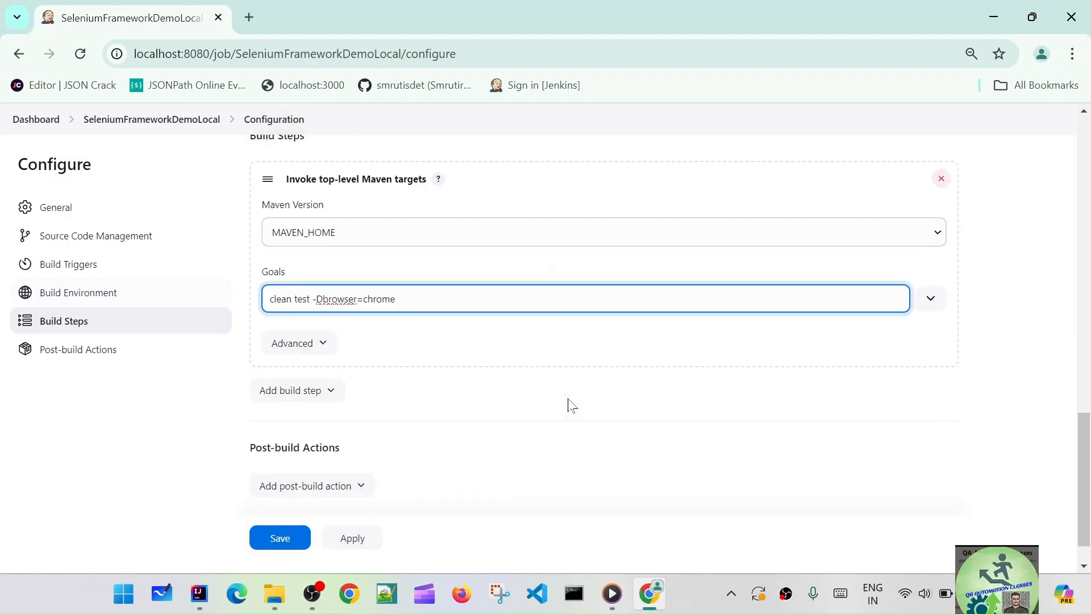
pyautogui.click(319, 345)
pyautogui.press('Tab')
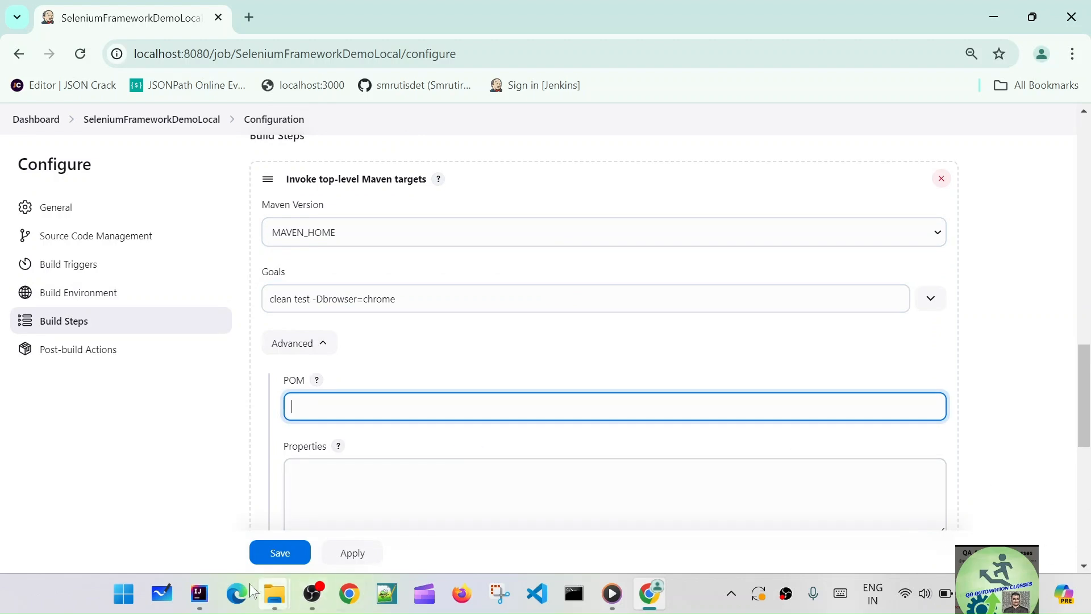
pyautogui.click(198, 594)
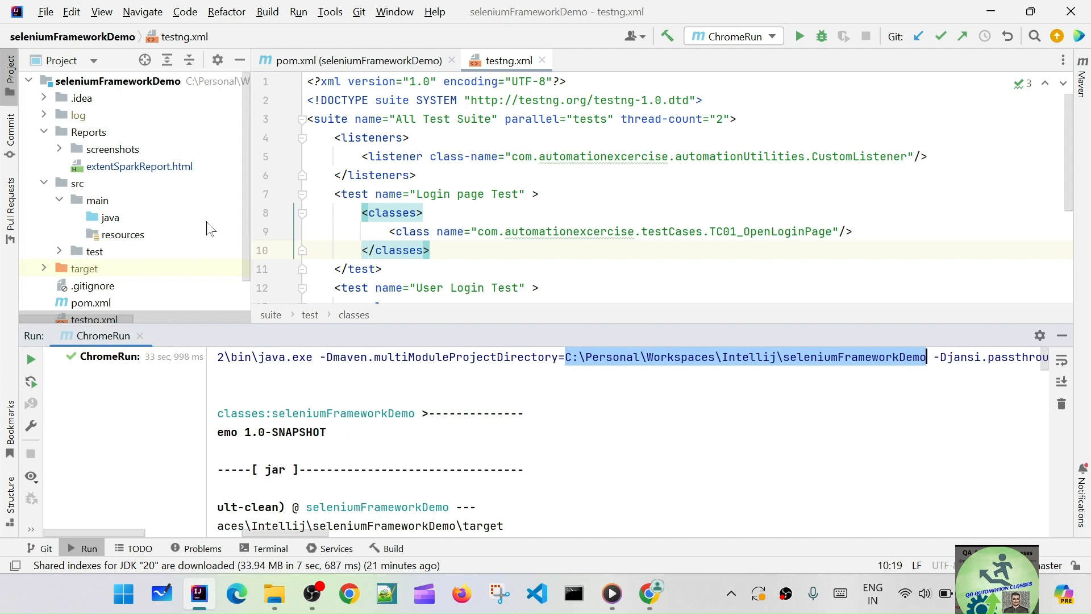
# Open pom.xml's project folder in File Explorer and copy its full path
pyautogui.scroll(-2, 210, 232)
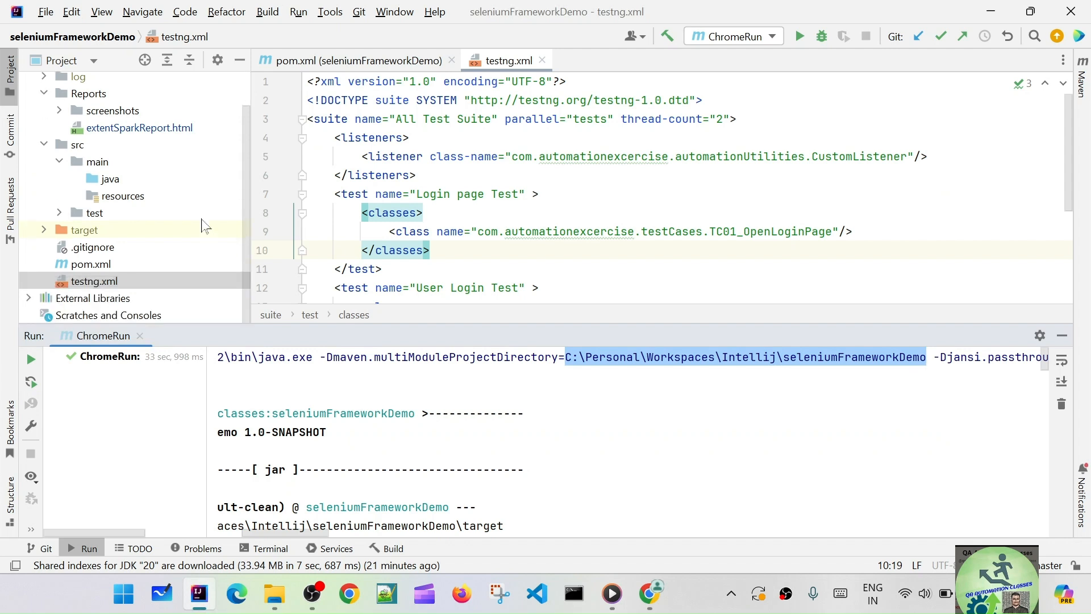
pyautogui.click(105, 268)
pyautogui.rightClick(104, 270)
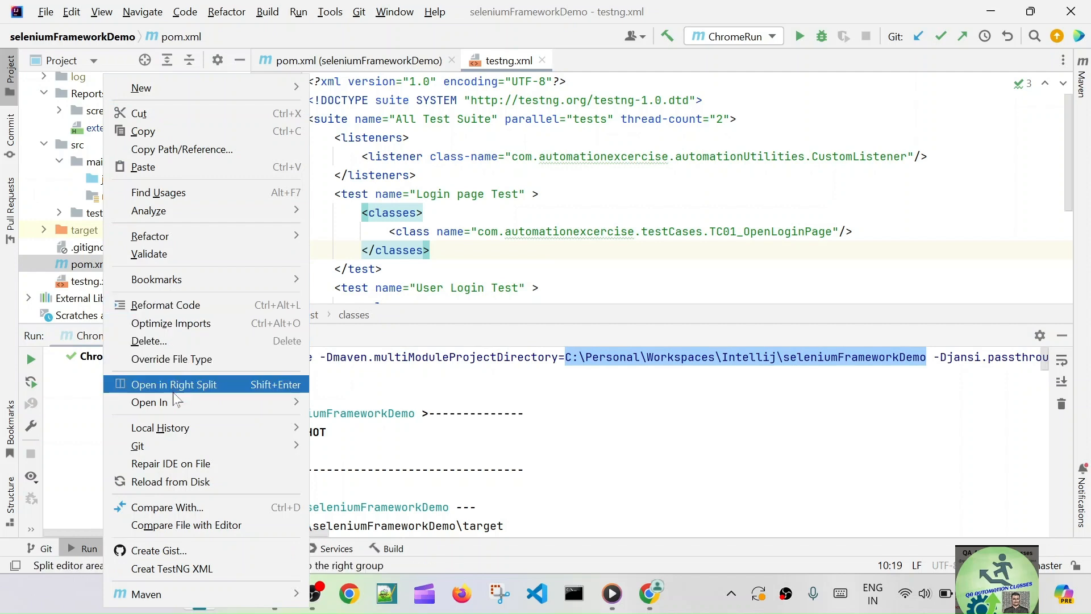
pyautogui.moveTo(182, 402)
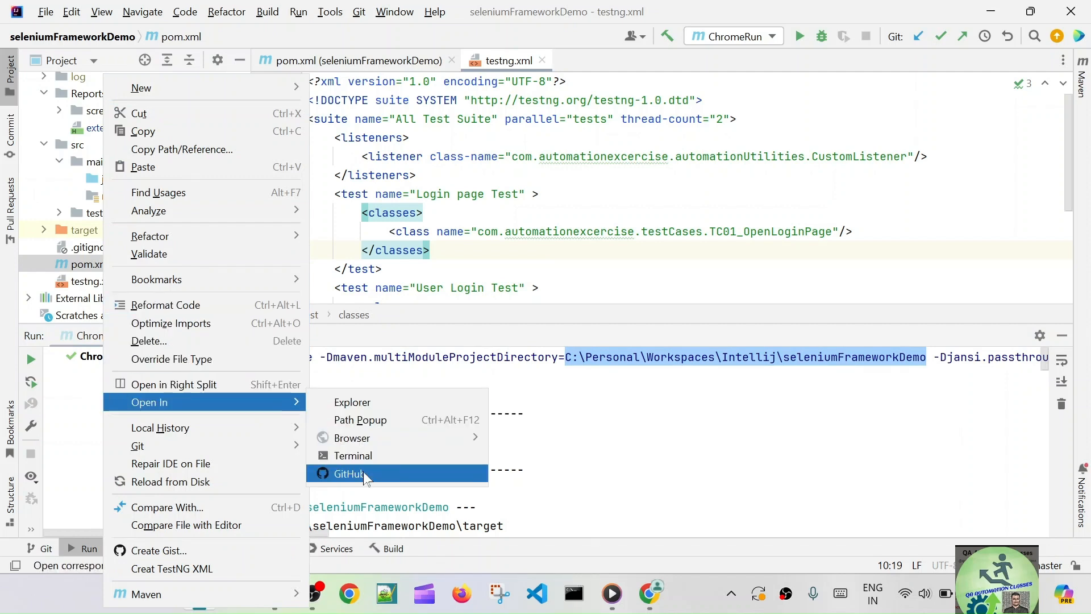
pyautogui.click(364, 402)
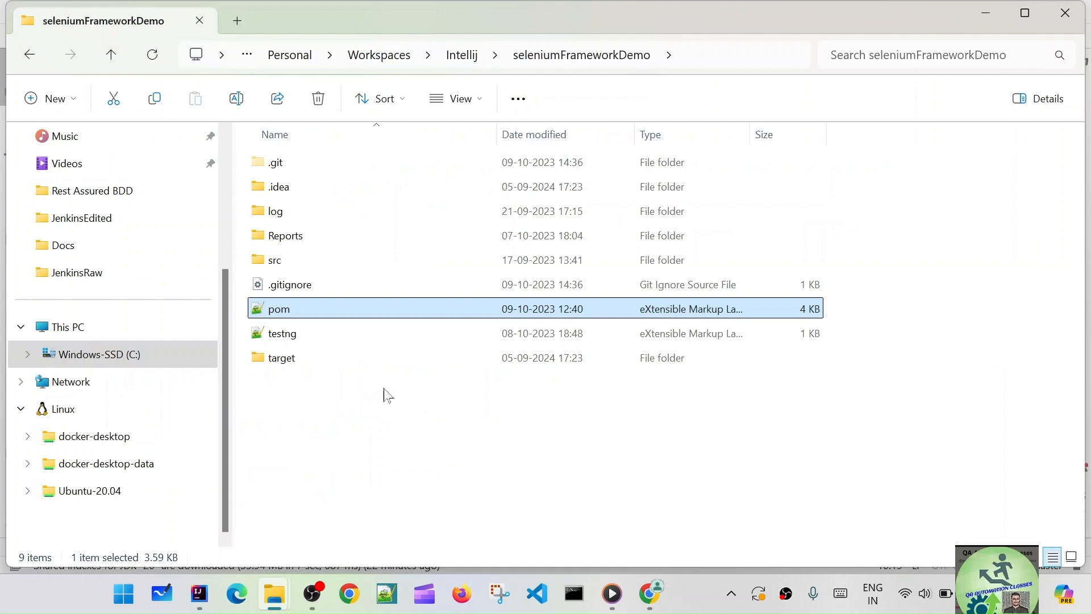
pyautogui.click(709, 50)
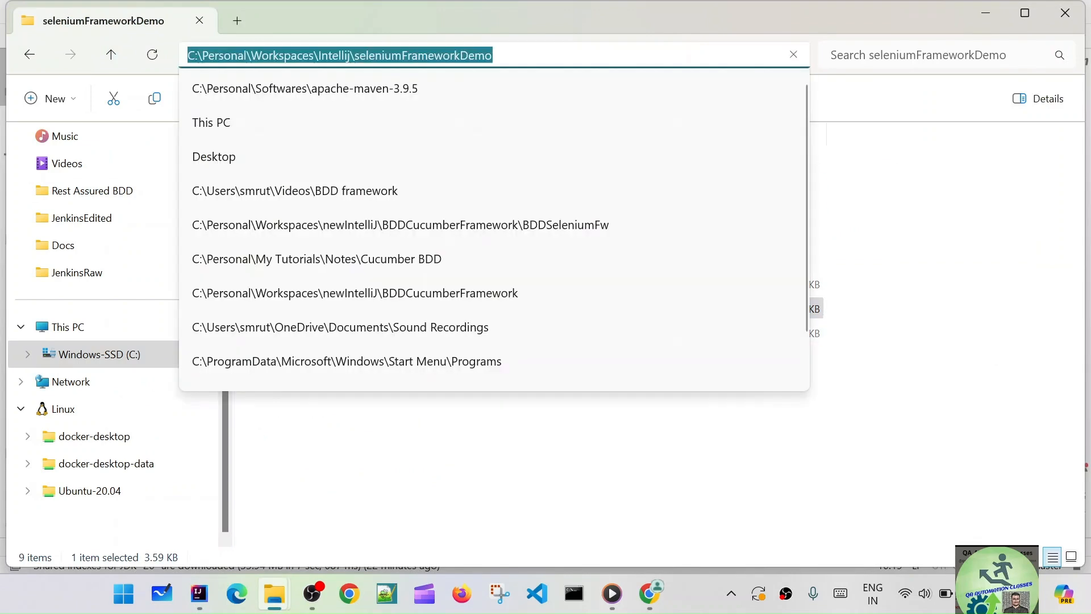
pyautogui.hotkey('alt', 'Tab')
pyautogui.hotkey('alt', 'Tab')
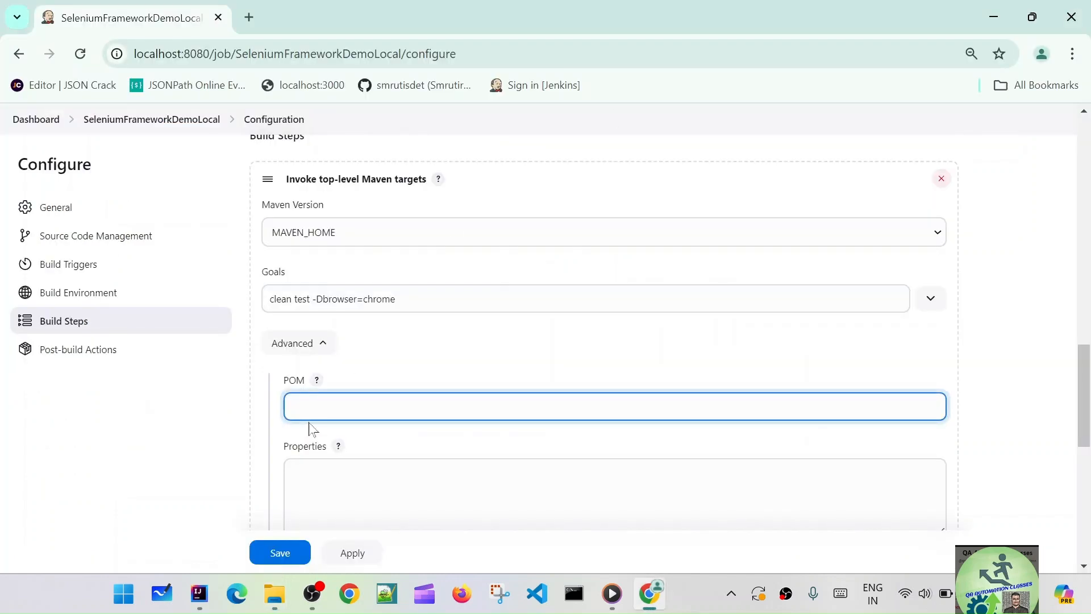
# Set the POM to C:\Personal\Workspaces\Intellij\seleniumFrameworkDemo\pom.xml and review it alongside the goals
pyautogui.write('C:\\Personal\\Workspaces\\Intellij\\seleniumFrameworkDemo')
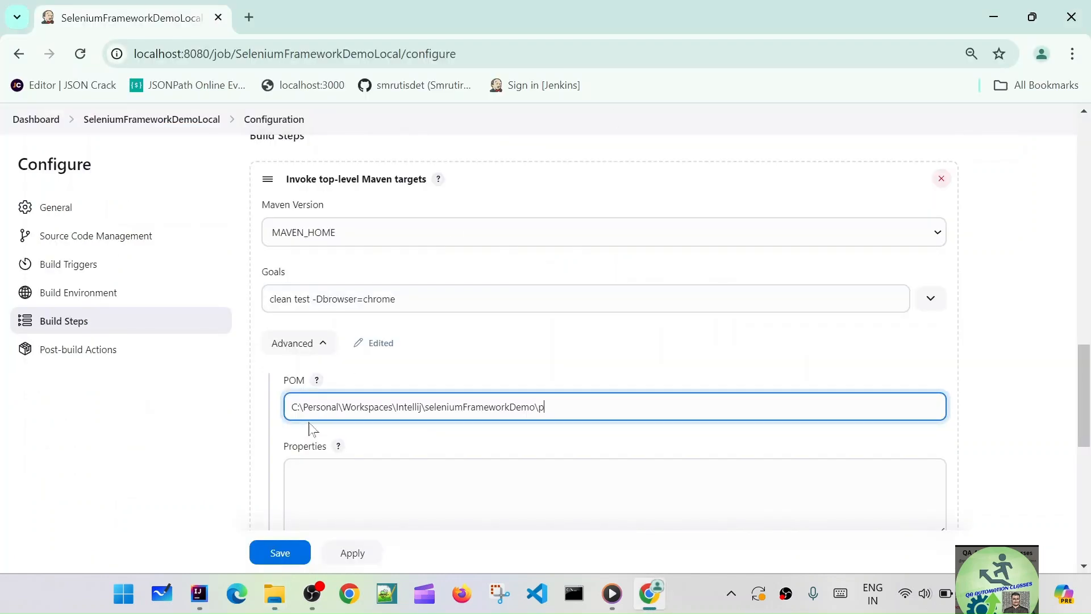
pyautogui.write('\\pom.xml')
pyautogui.scroll(-5, 506, 409)
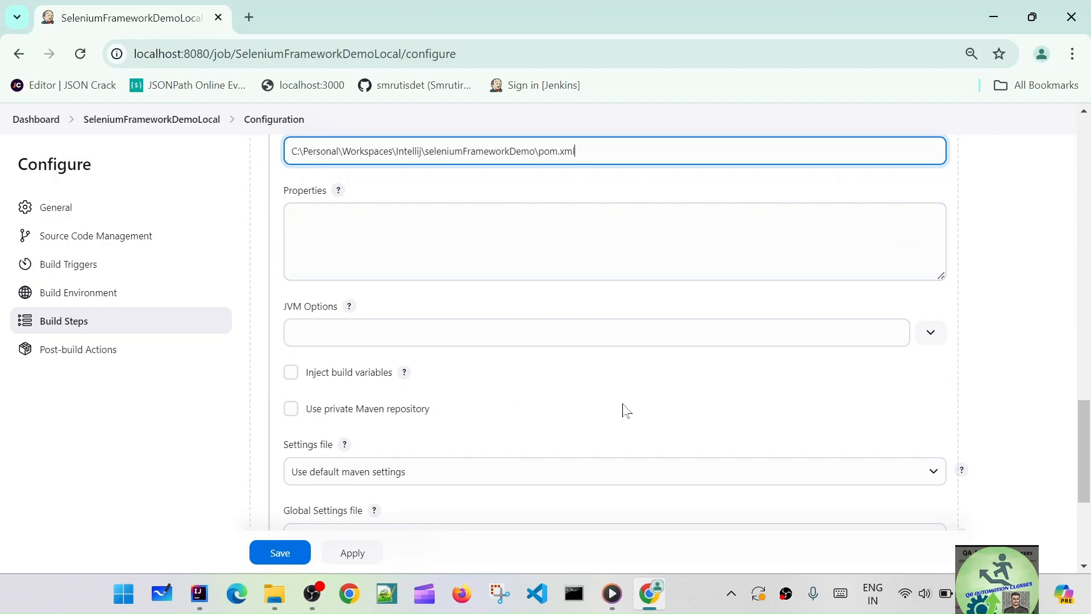
pyautogui.scroll(3, 520, 359)
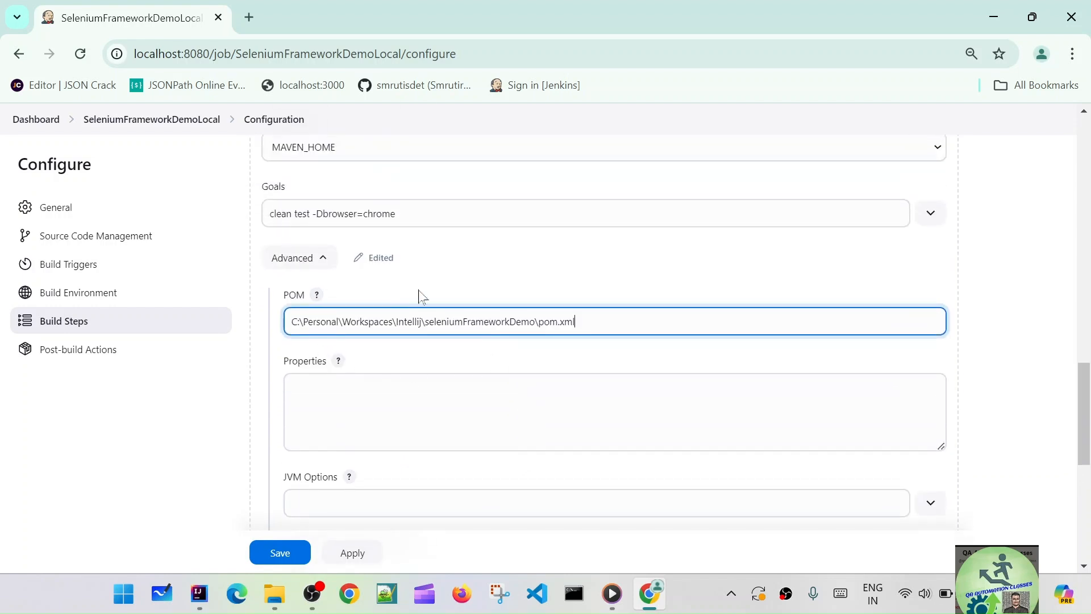
pyautogui.moveTo(904, 215); pyautogui.dragTo(244, 219)
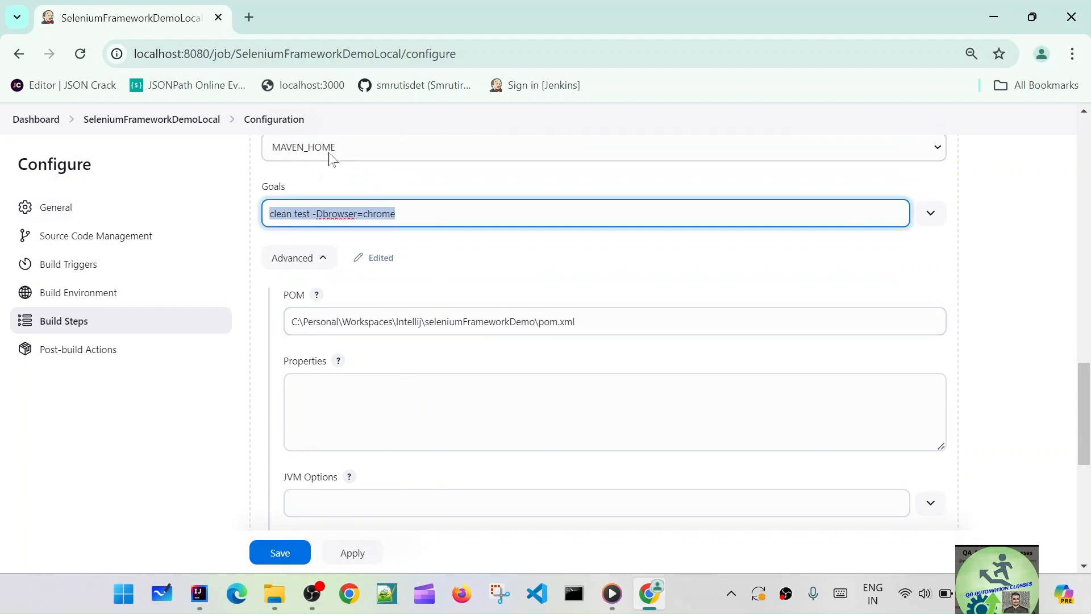
pyautogui.click(419, 177)
pyautogui.moveTo(289, 322); pyautogui.dragTo(597, 322)
pyautogui.click(575, 273)
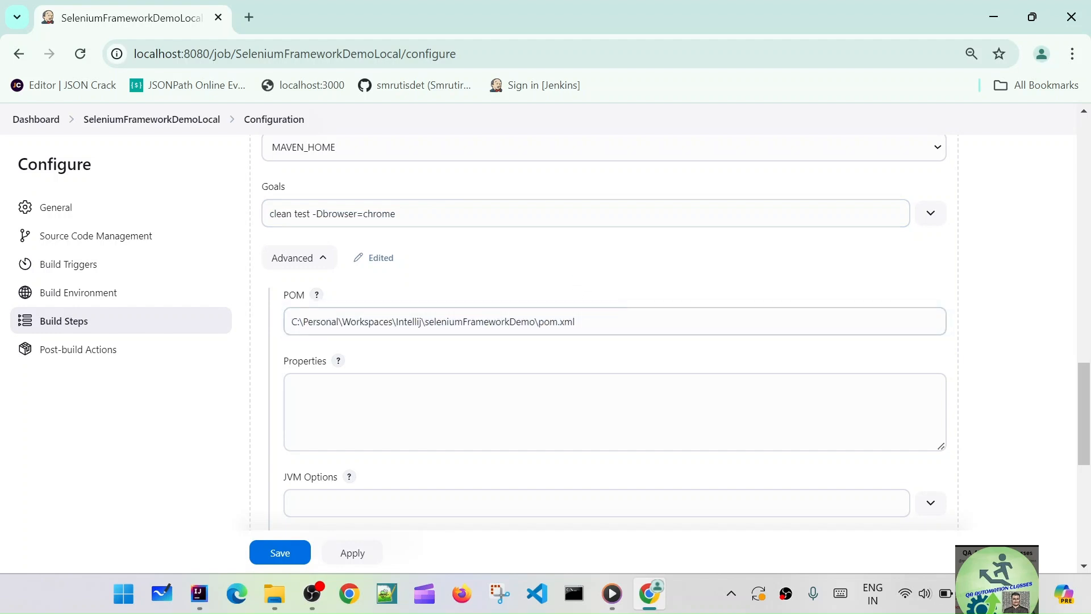
# Apply and save the SeleniumFrameworkDemoLocal job configuration
pyautogui.click(588, 322)
pyautogui.moveTo(292, 322); pyautogui.dragTo(574, 322)
pyautogui.click(574, 321)
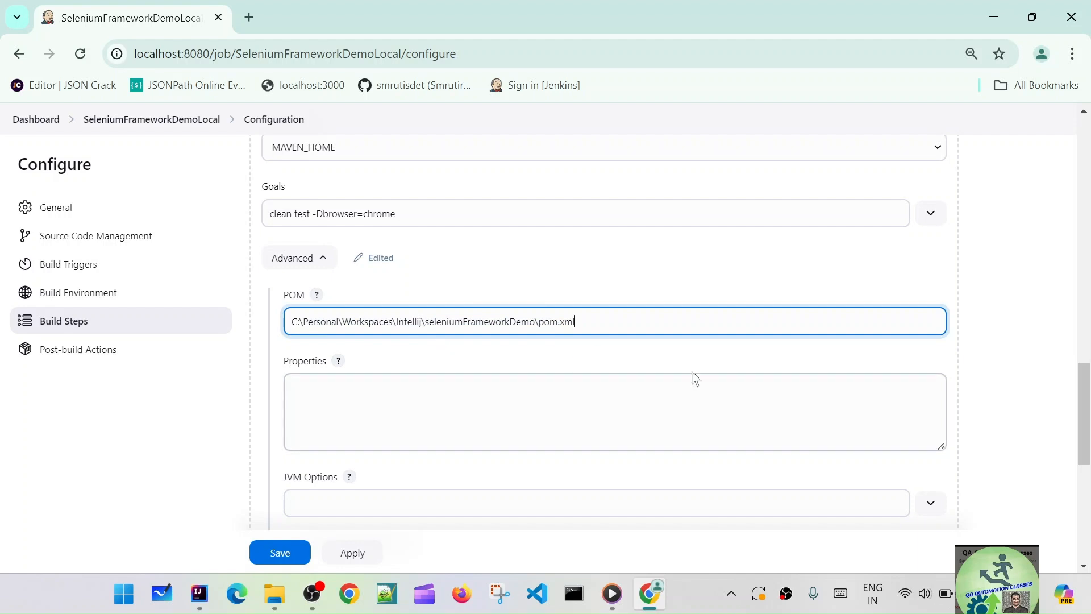
pyautogui.scroll(-5, 575, 365)
pyautogui.click(353, 553)
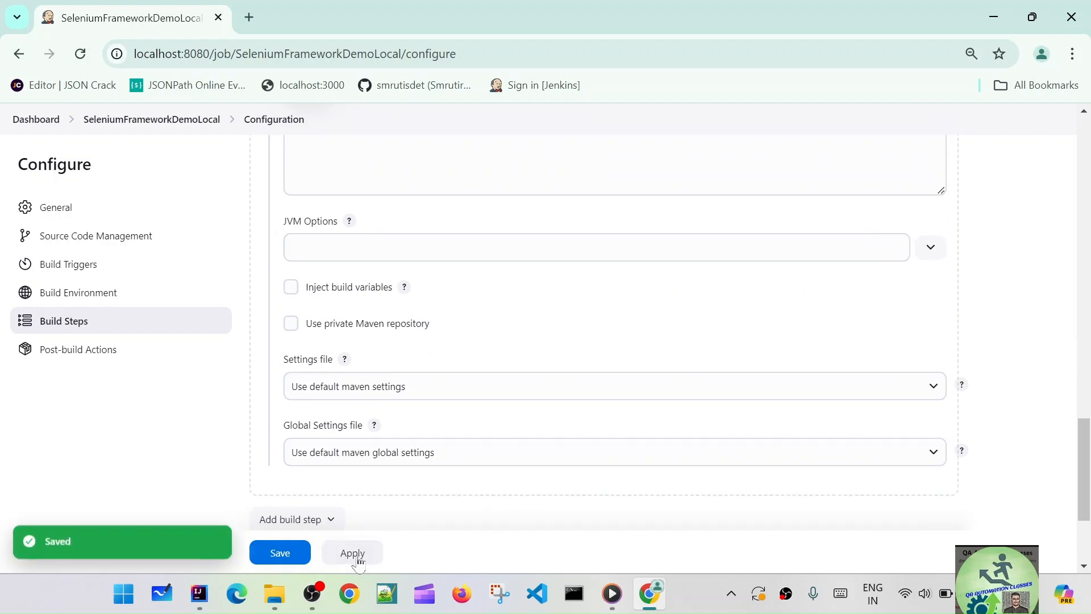
pyautogui.click(281, 553)
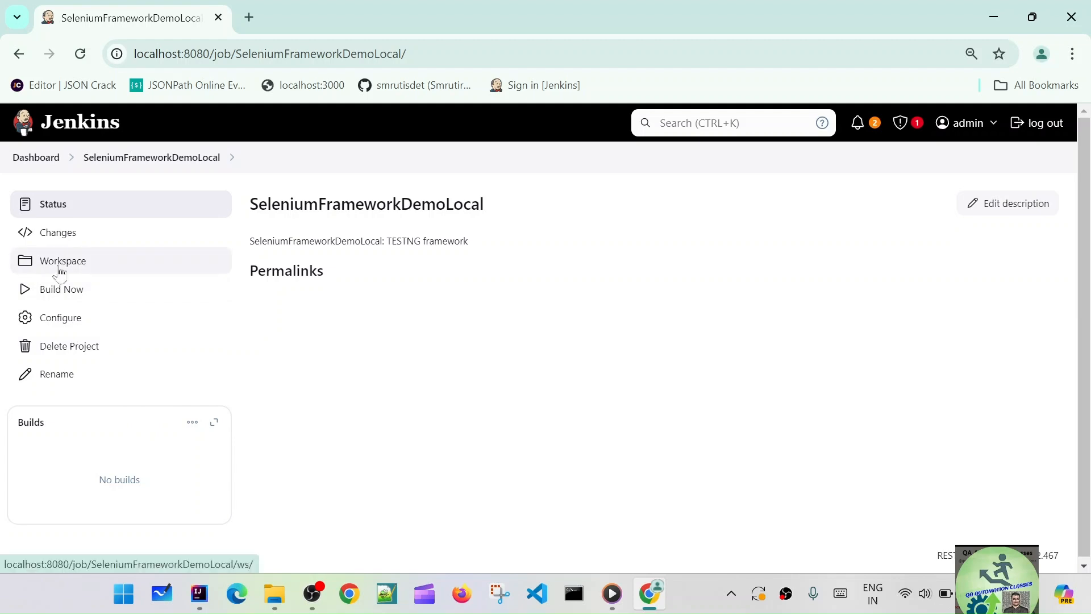
# Start build #1 of SeleniumFrameworkDemoLocal and view its console output
pyautogui.click(63, 290)
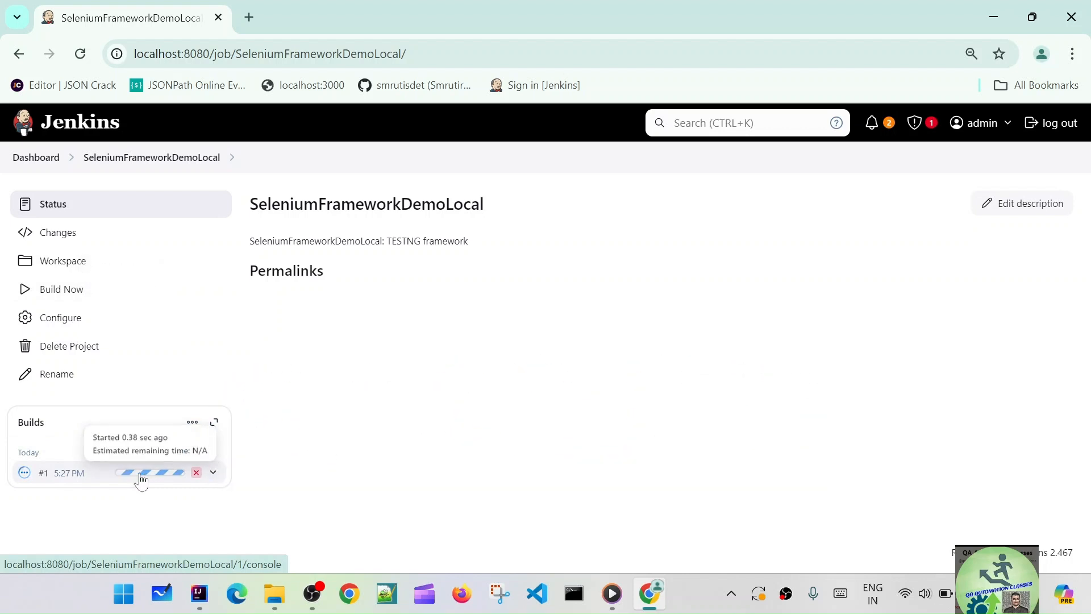
pyautogui.click(141, 479)
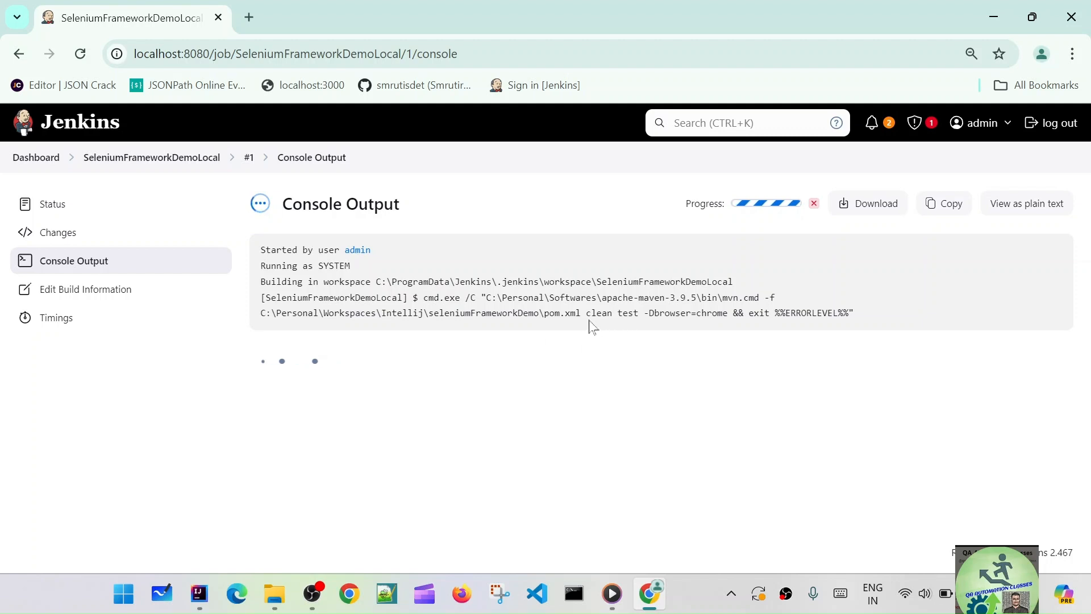
# Highlight the clean test -Dbrowser=chrome goals and scroll through build #1's Maven dependency downloads
pyautogui.moveTo(581, 312); pyautogui.dragTo(732, 313)
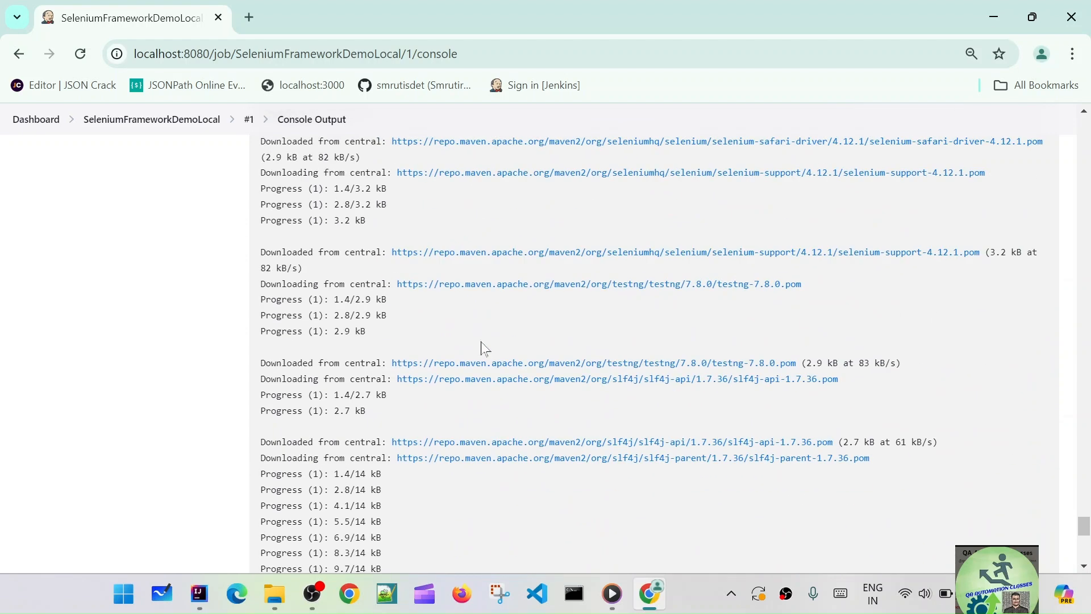
pyautogui.scroll(6, 484, 348)
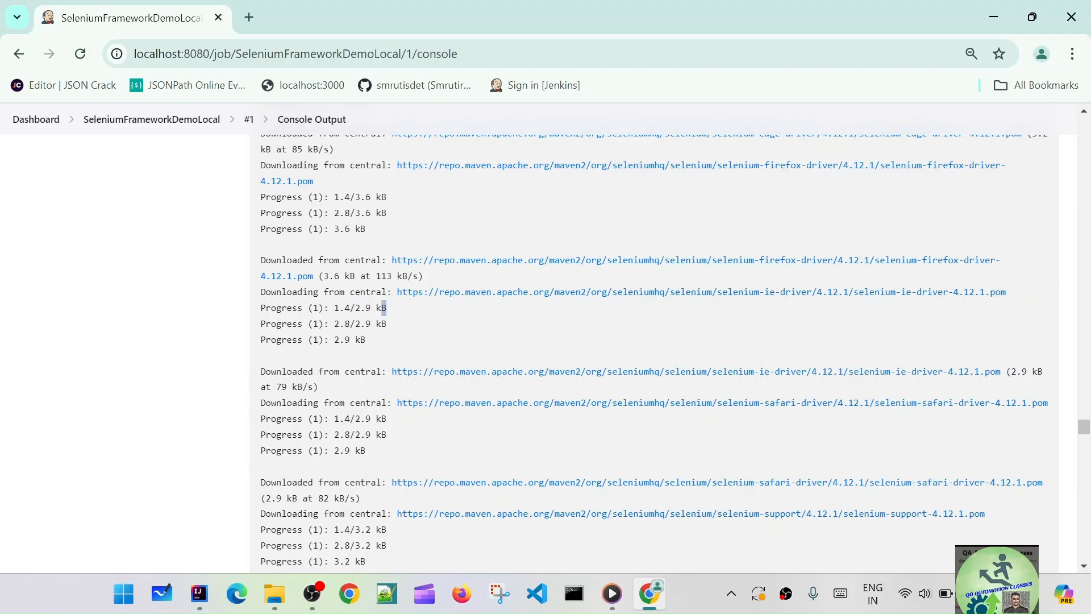
pyautogui.scroll(-7, 502, 345)
pyautogui.scroll(-15, 502, 345)
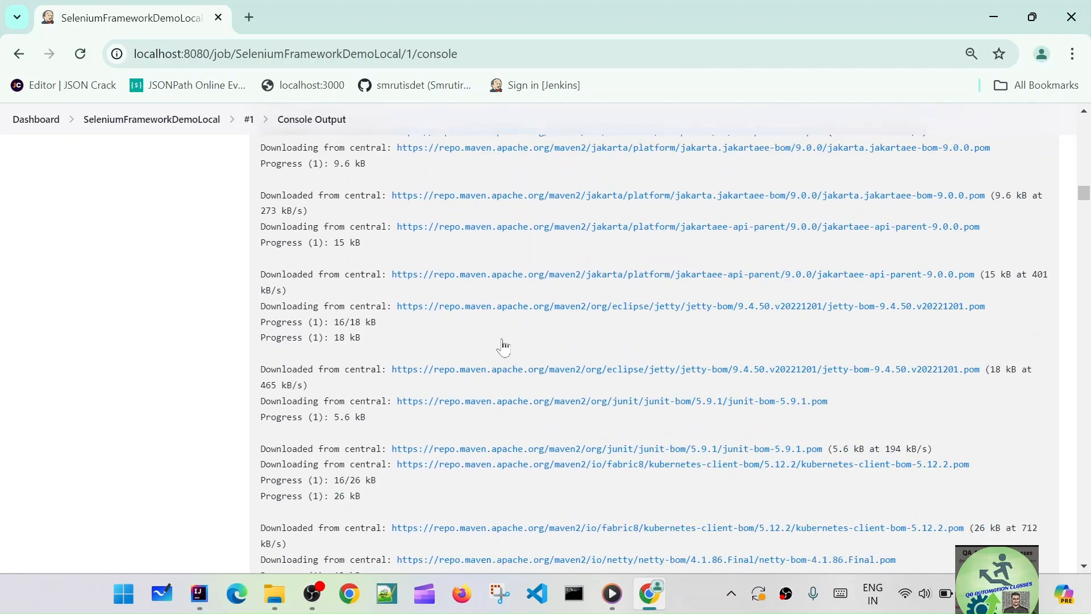
pyautogui.scroll(-10, 502, 345)
pyautogui.moveTo(1084, 200); pyautogui.dragTo(1090, 577)
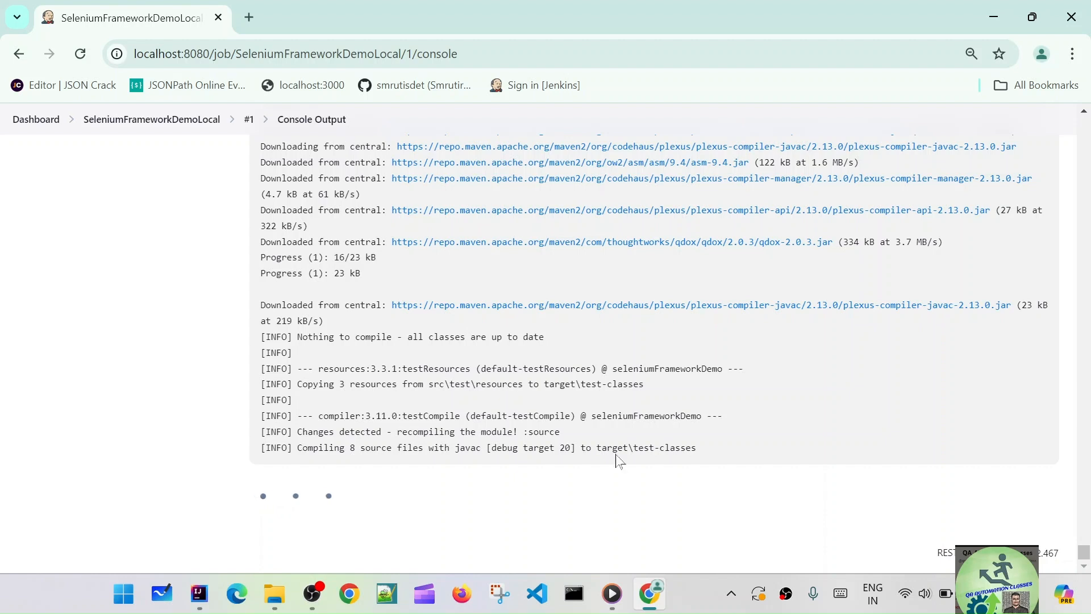
# Highlight the test compilation output while build #1 runs to Tests run: 2 and BUILD SUCCESS
pyautogui.moveTo(697, 448); pyautogui.dragTo(633, 447)
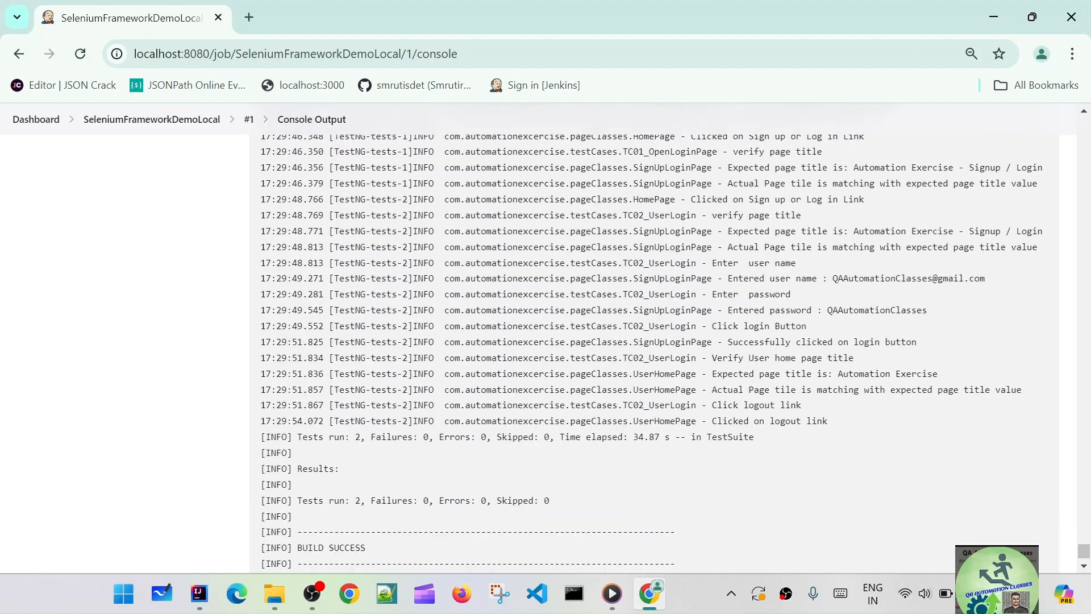
# Review the user login test log and run summary, then return to the Jenkins Dashboard
pyautogui.scroll(2, 492, 220)
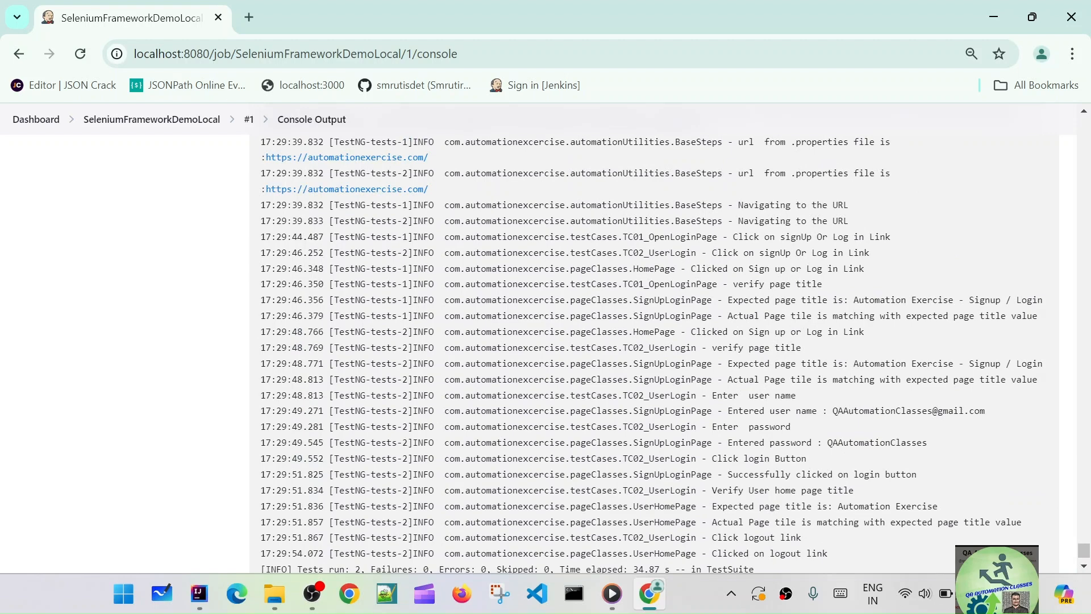
pyautogui.moveTo(360, 221); pyautogui.dragTo(398, 506)
pyautogui.scroll(-3, 398, 505)
pyautogui.scroll(2, 423, 318)
pyautogui.moveTo(392, 271); pyautogui.dragTo(773, 298)
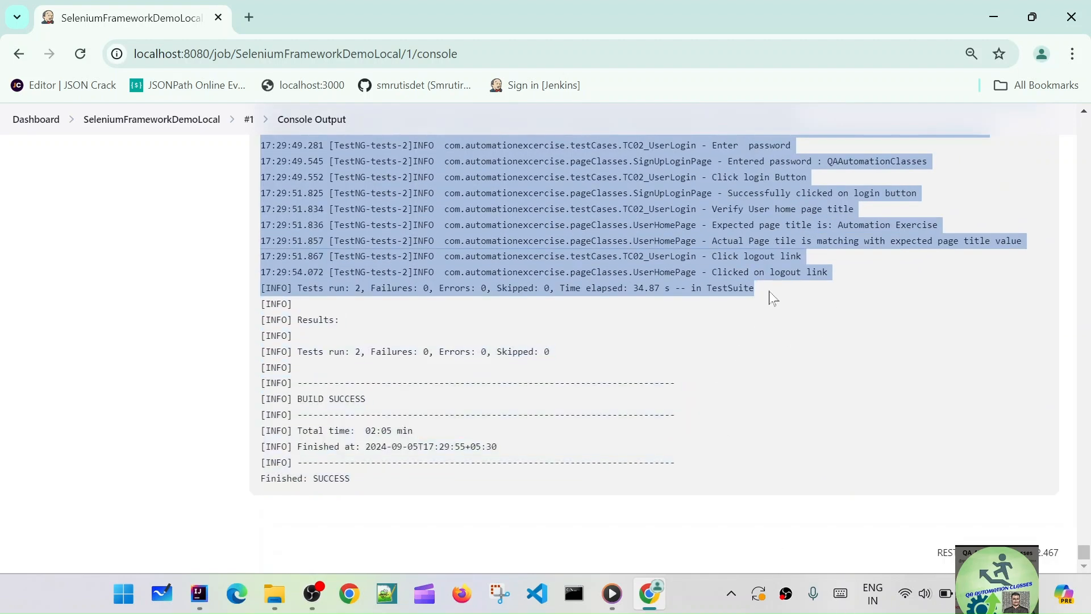
pyautogui.click(769, 291)
pyautogui.scroll(1, 770, 292)
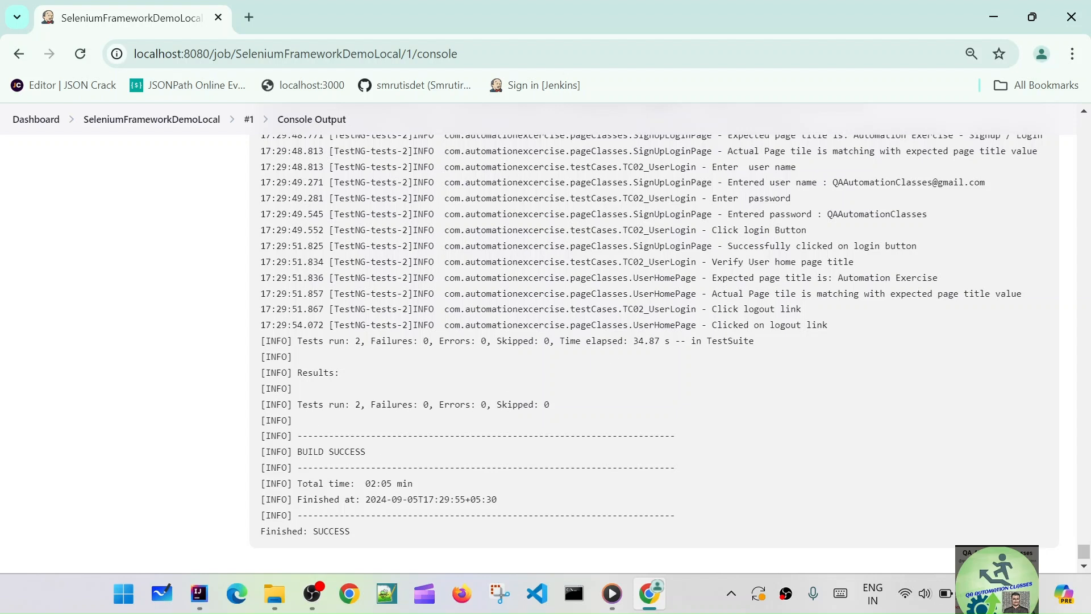
pyautogui.click(38, 120)
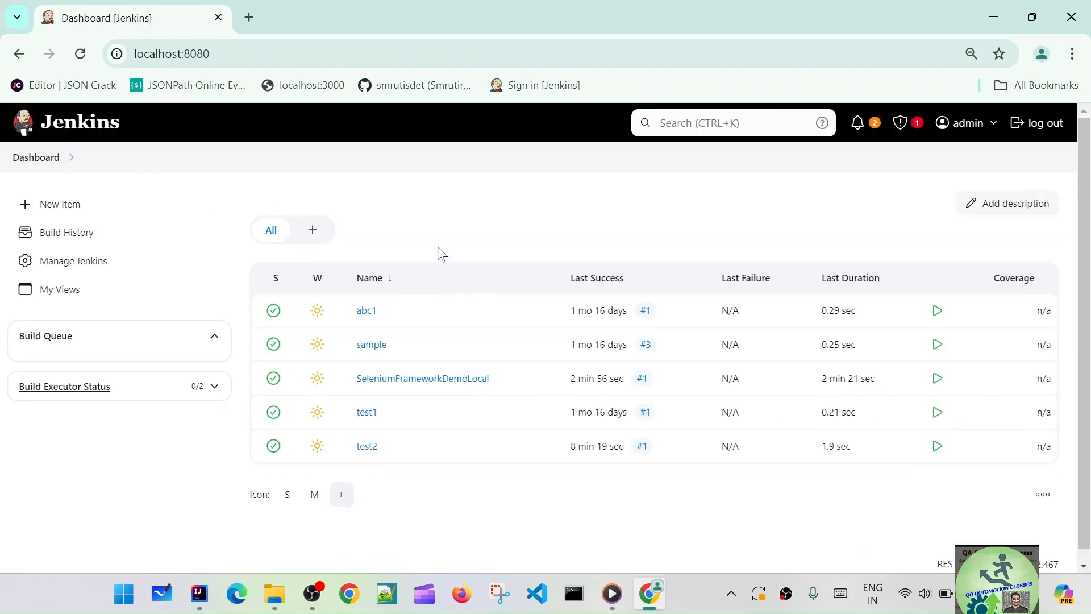